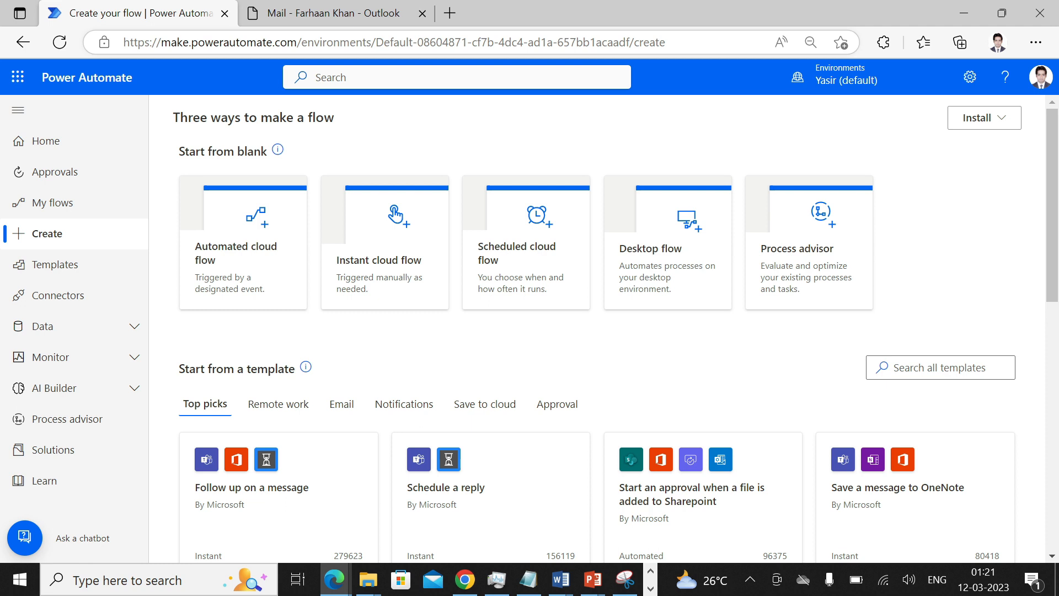
- Review the automated, instant and scheduled flow descriptions, then start a blank automated cloud flow
drag(124, 42, 296, 42)
click(303, 44)
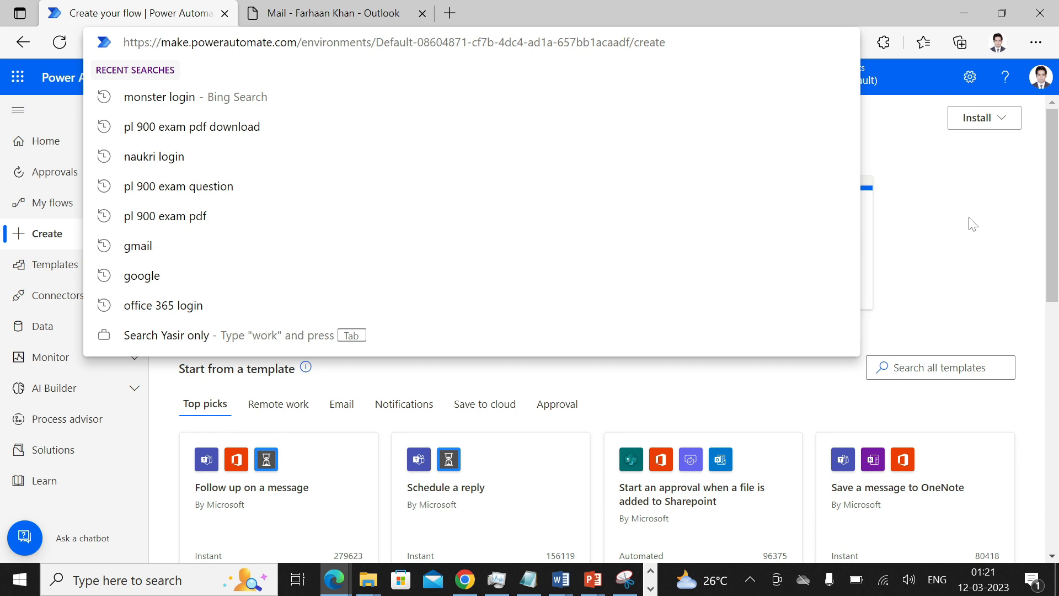
click(969, 213)
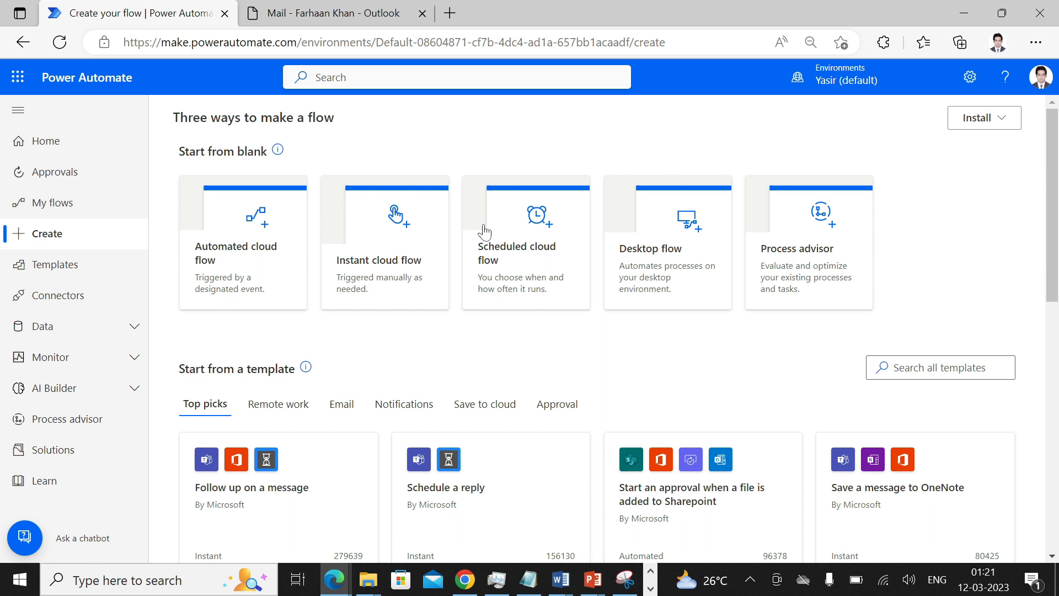
drag(195, 368, 452, 322)
drag(290, 266, 544, 271)
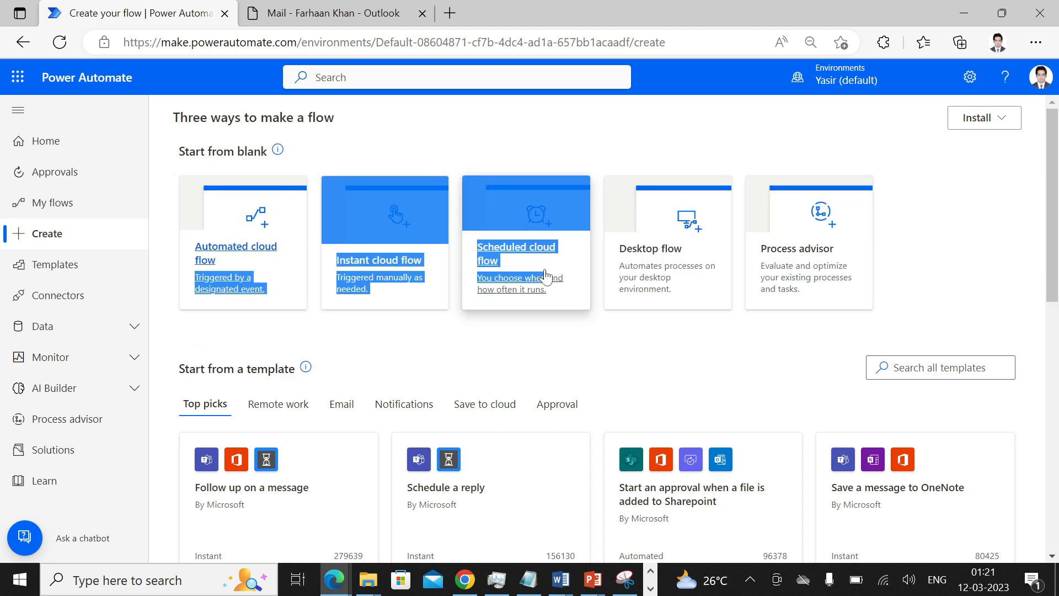
click(540, 356)
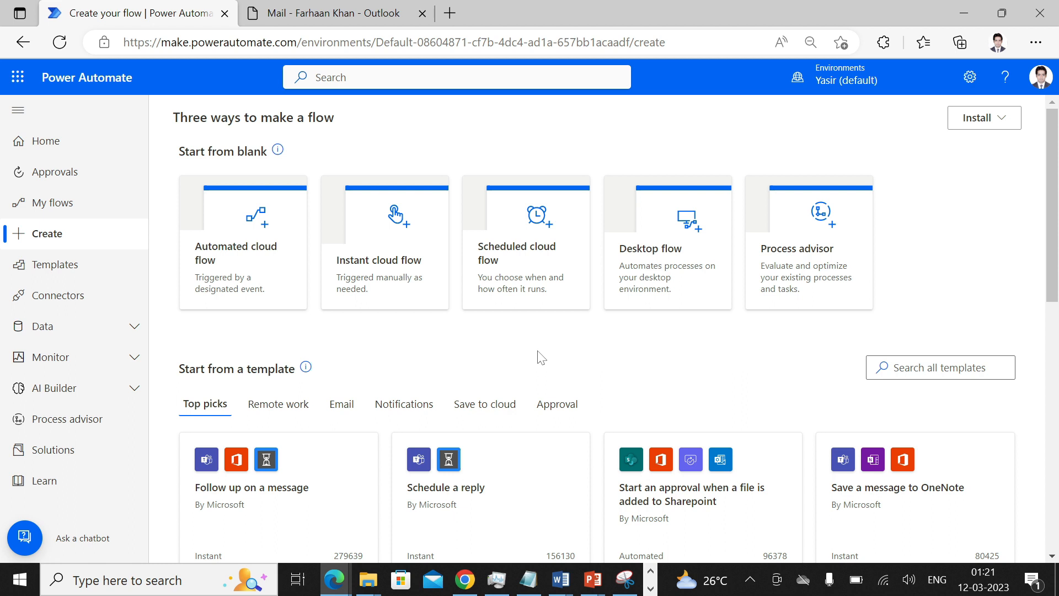
click(251, 279)
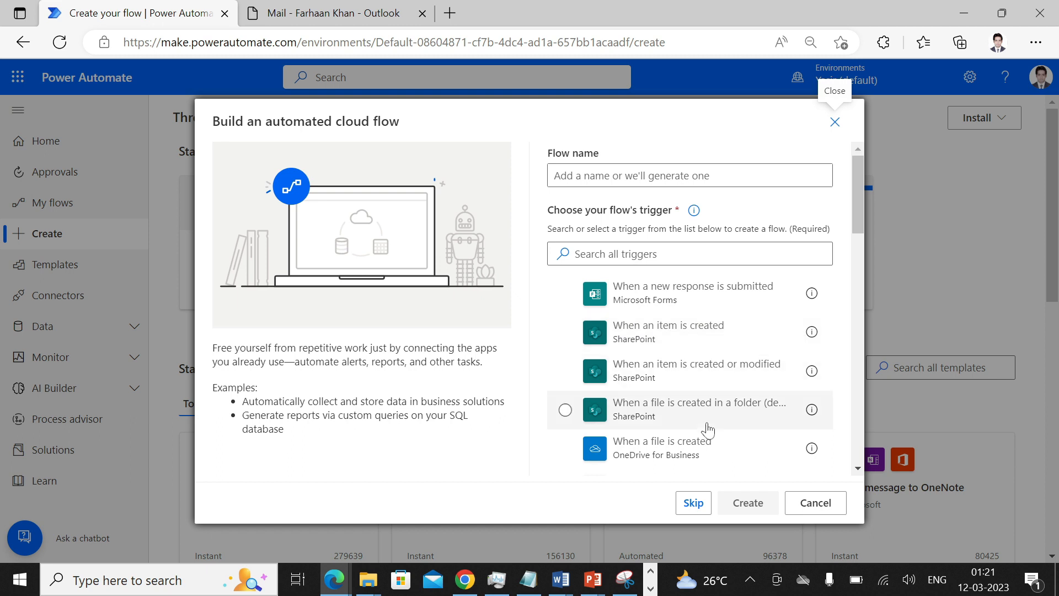
- Create a flow named 'My First Flow' with the SharePoint 'When an item is created' trigger
scroll(687, 384, down, 3)
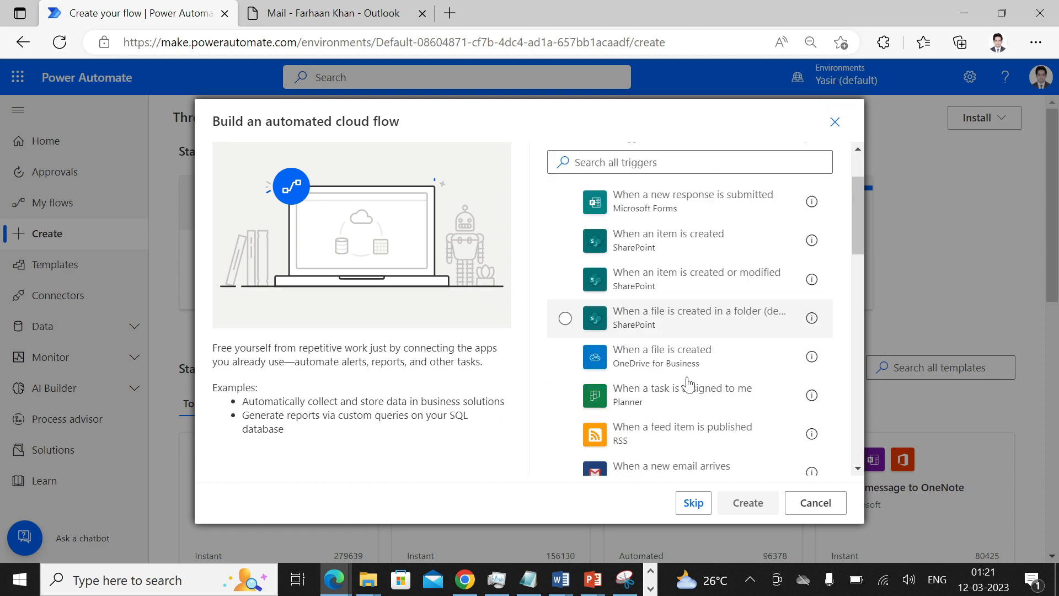
scroll(688, 384, down, 1)
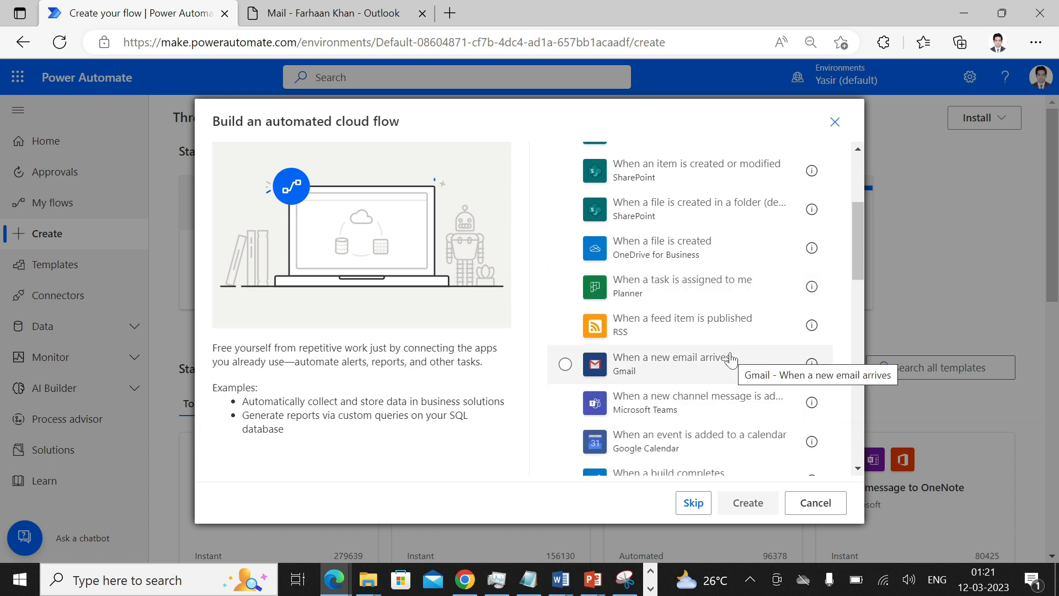
scroll(731, 359, down, 3)
scroll(731, 359, up, 7)
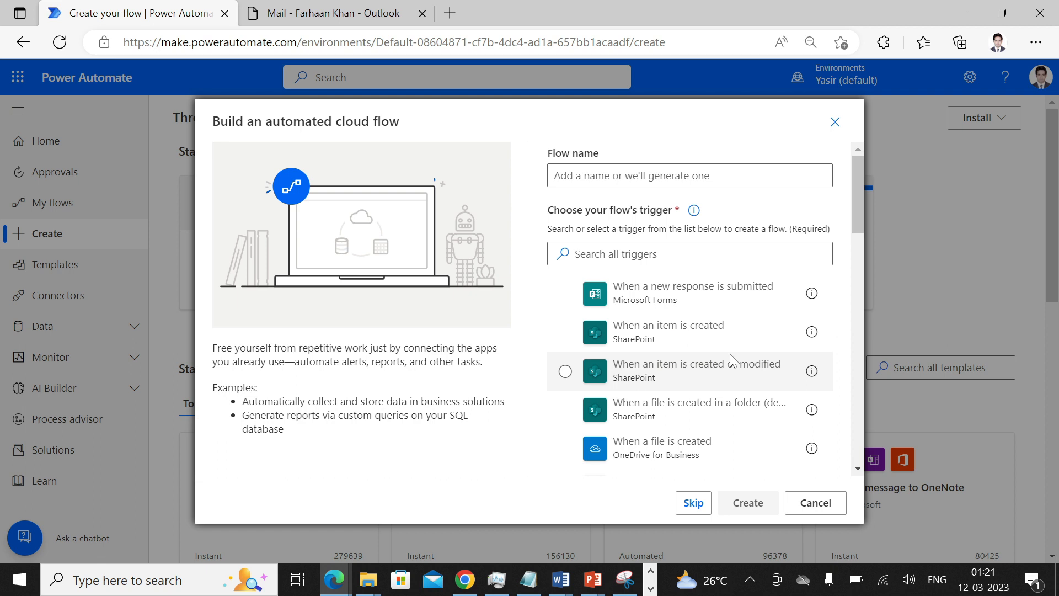
click(725, 344)
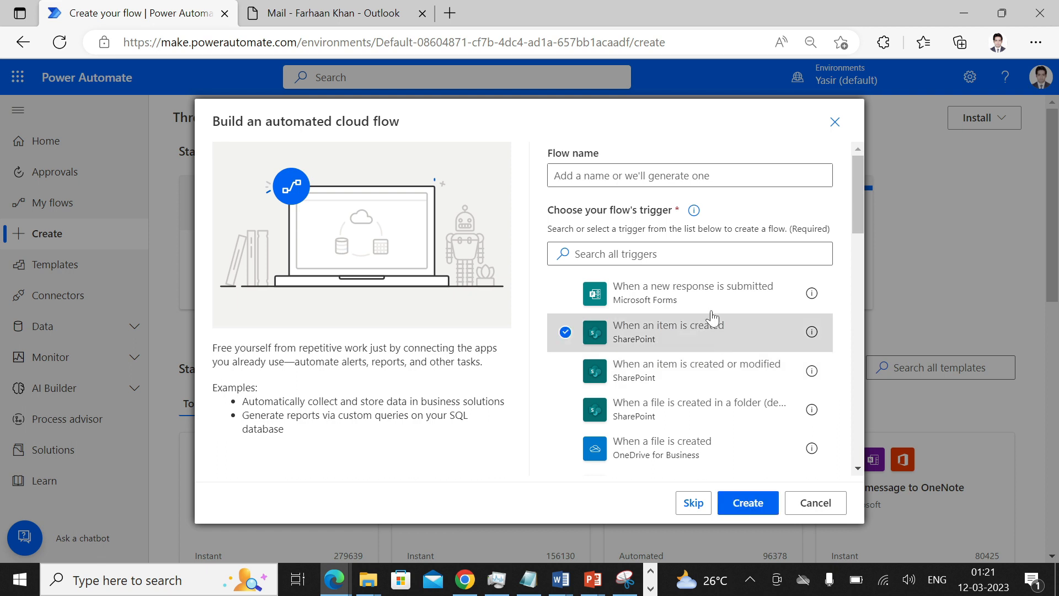
click(623, 171)
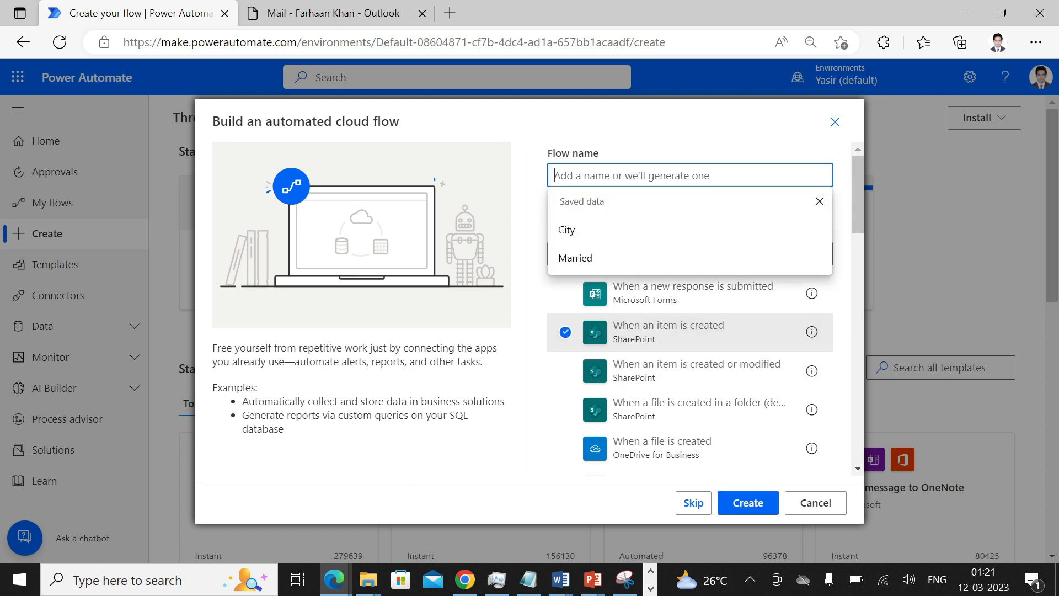
text(M)
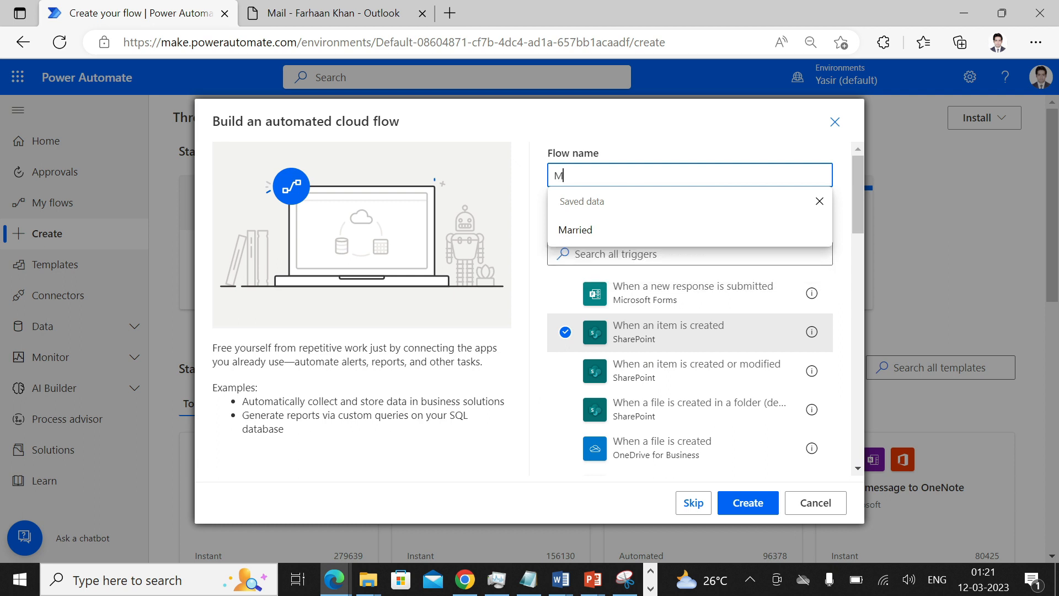
text(y First Flow)
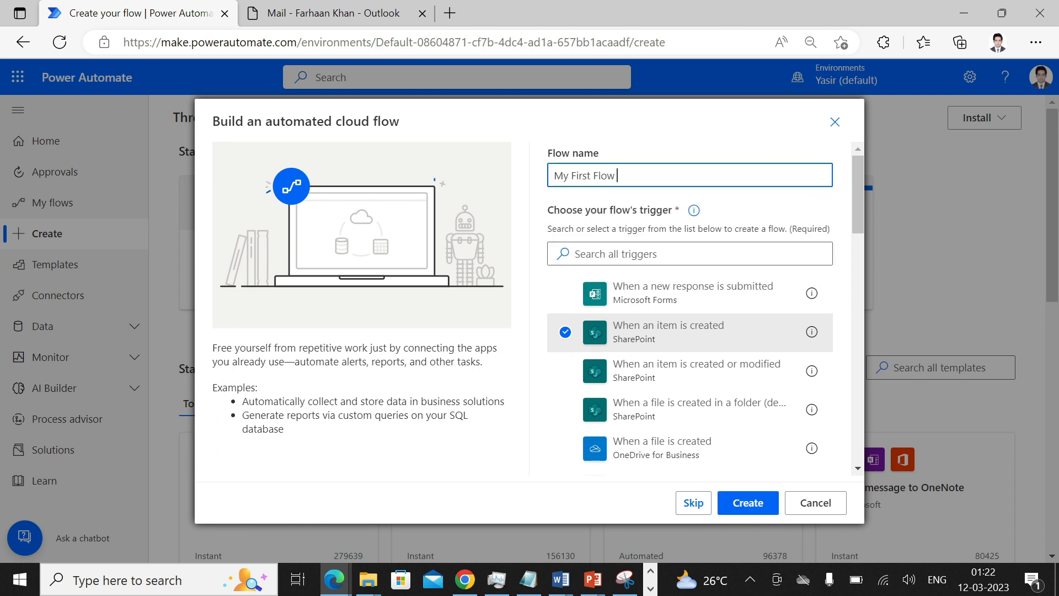
click(748, 502)
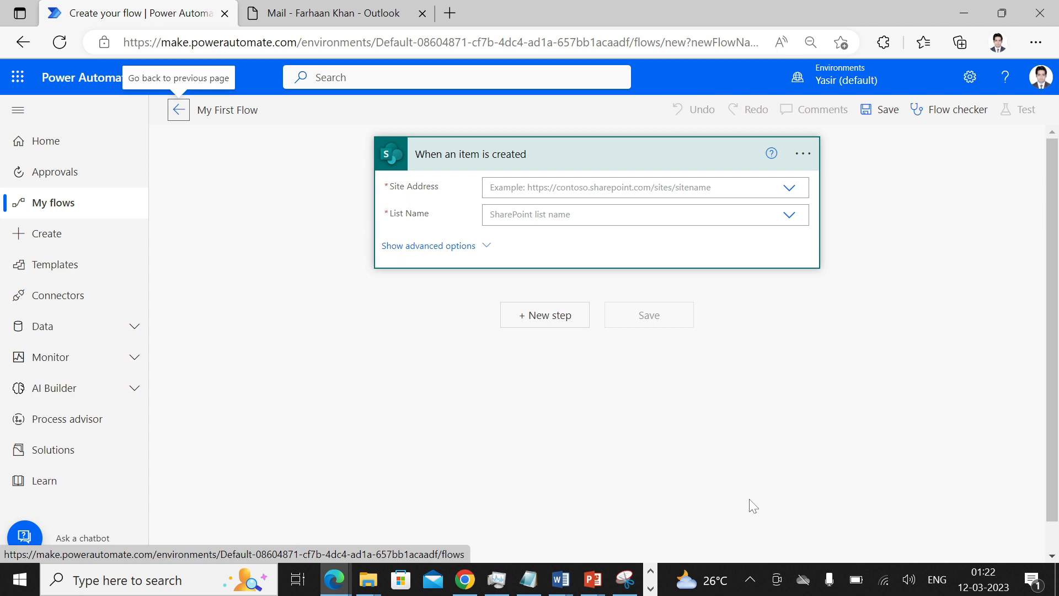
- Open the SharePoint site in a new tab to look up its web address
click(450, 13)
click(118, 70)
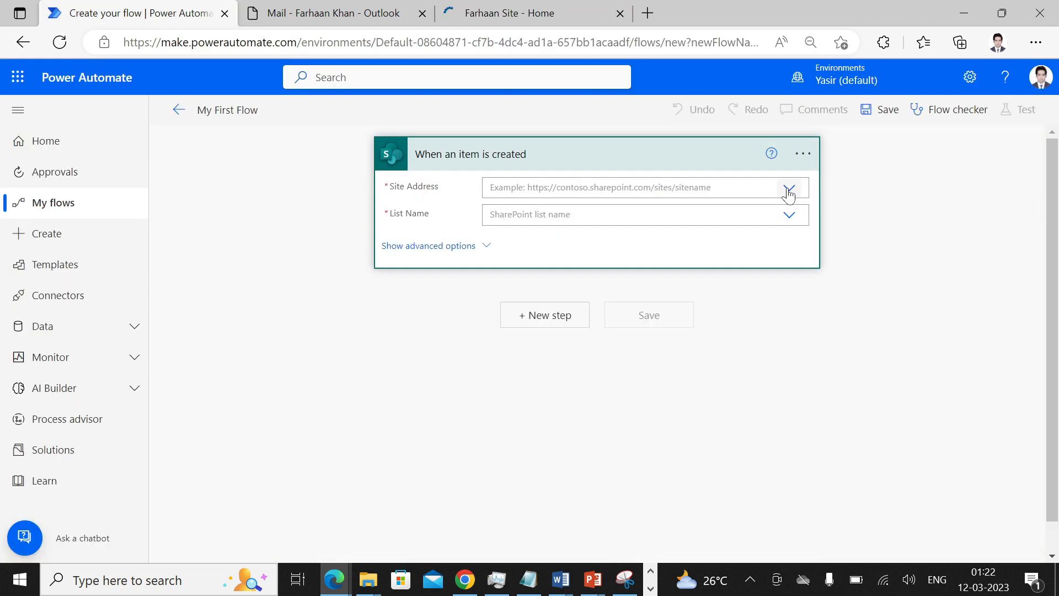
click(789, 190)
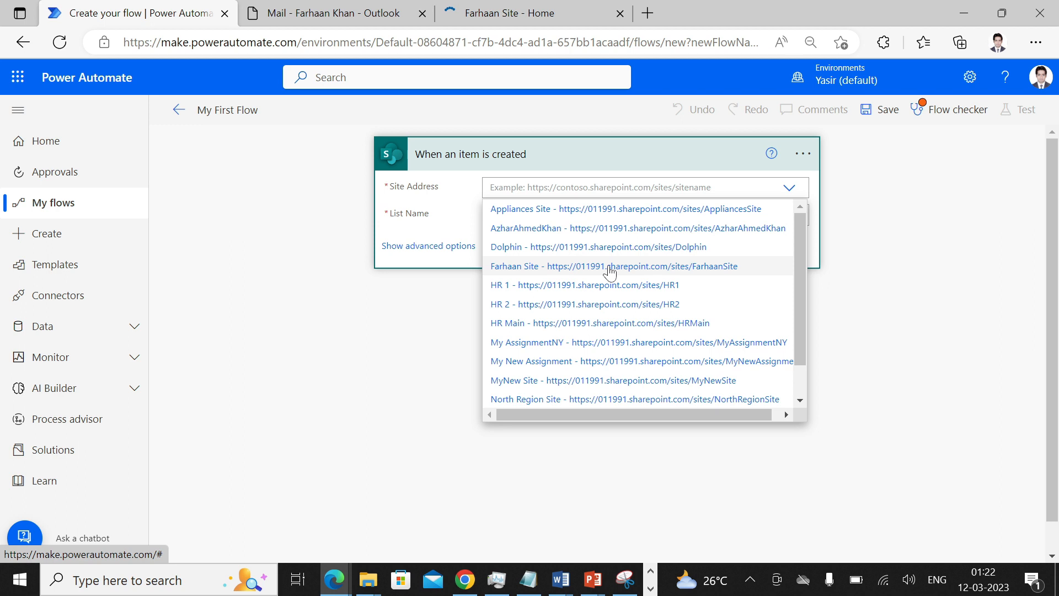
click(524, 13)
click(276, 43)
click(193, 17)
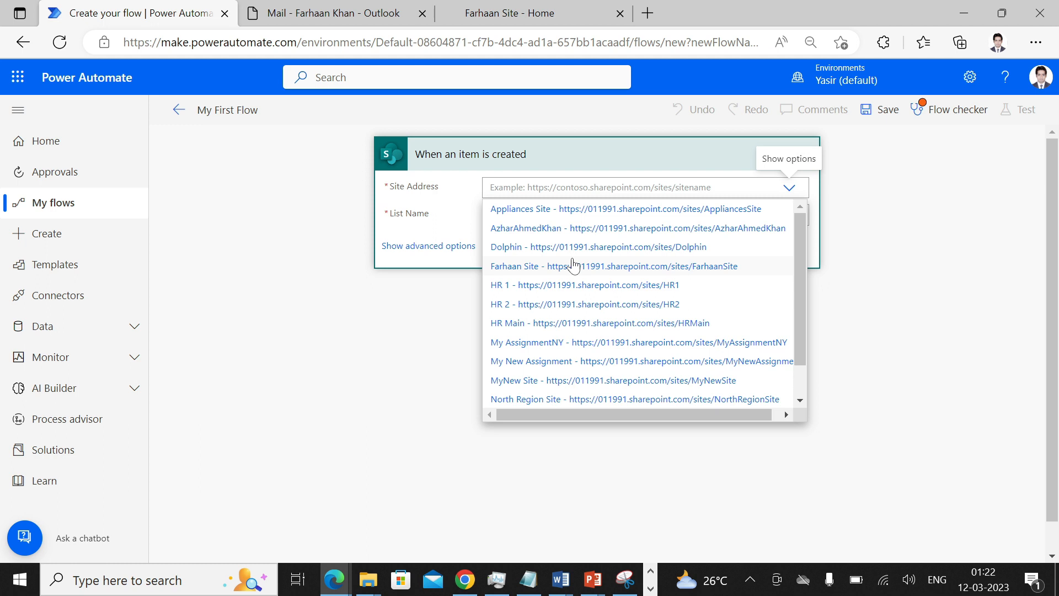
- Point the trigger at the user's SharePoint site and the Training Registration list
click(573, 266)
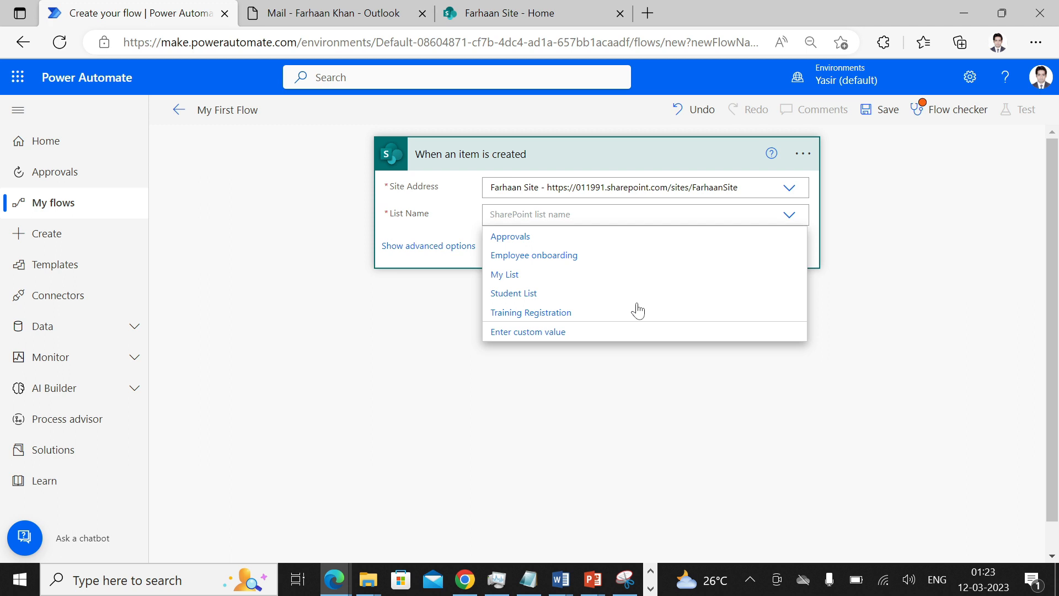
click(638, 311)
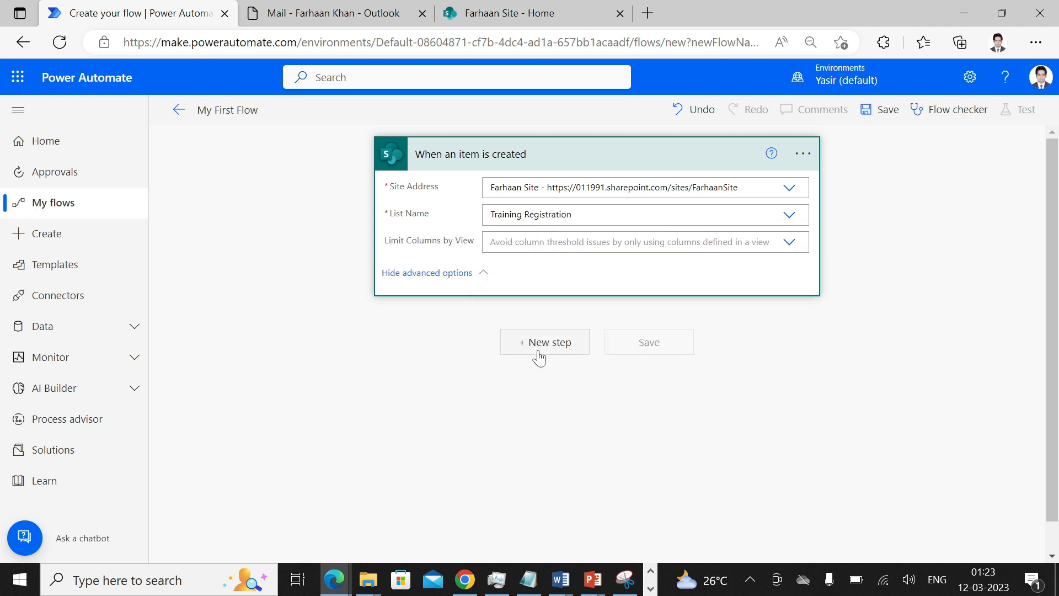
click(539, 358)
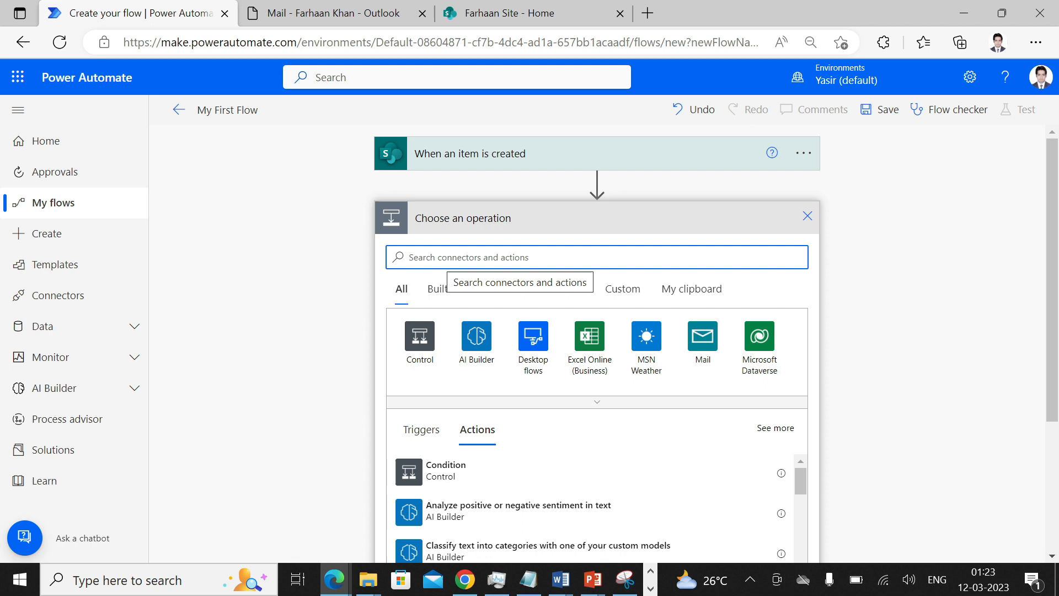
- Search for 'Send an email' and add the Office 365 Outlook Send an email (V2) action
text(Send an email)
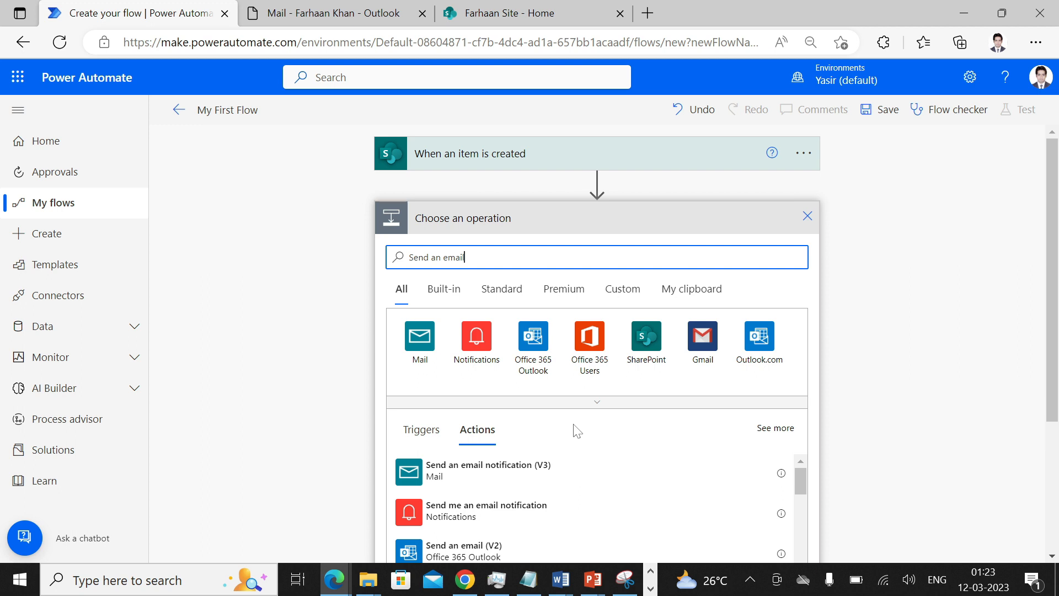
click(463, 550)
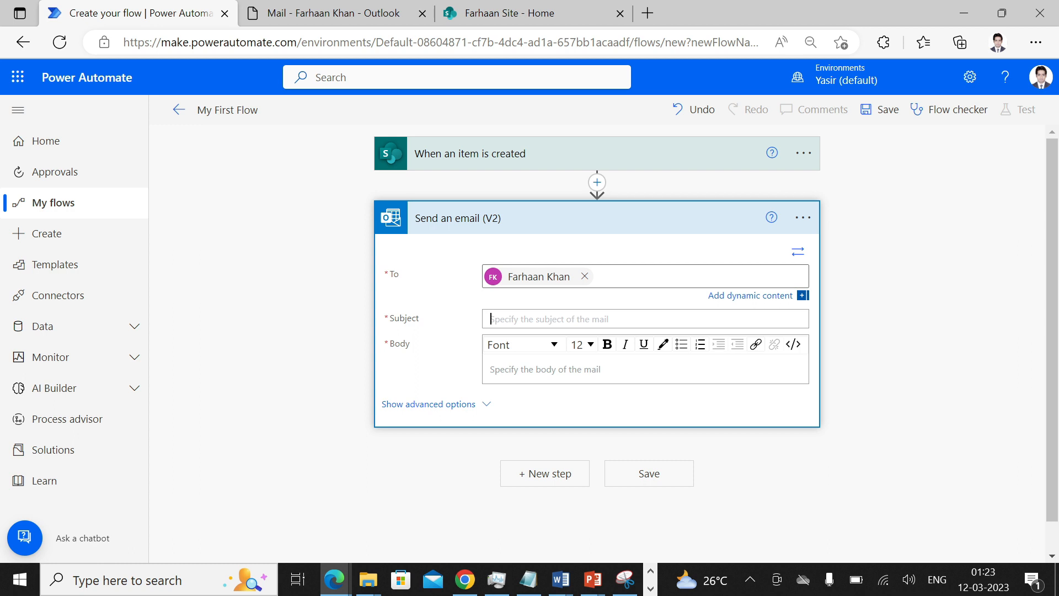
- Give the email subject 'Test Flow' and body 'Hi, This item has been created.'
text(Test Flow)
click(533, 356)
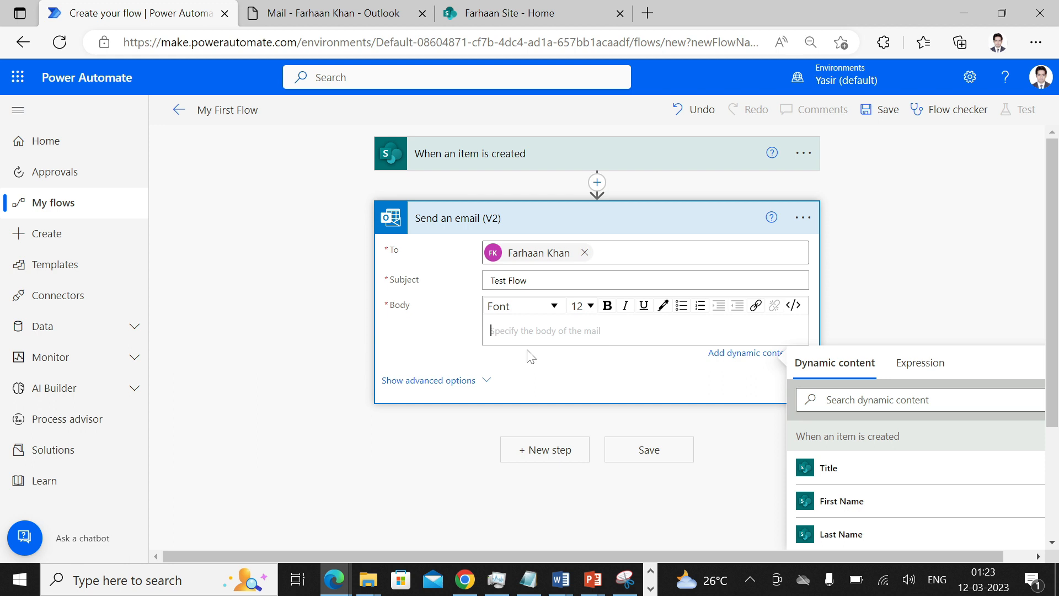
text(Hi,)
key(Return)
text(This )
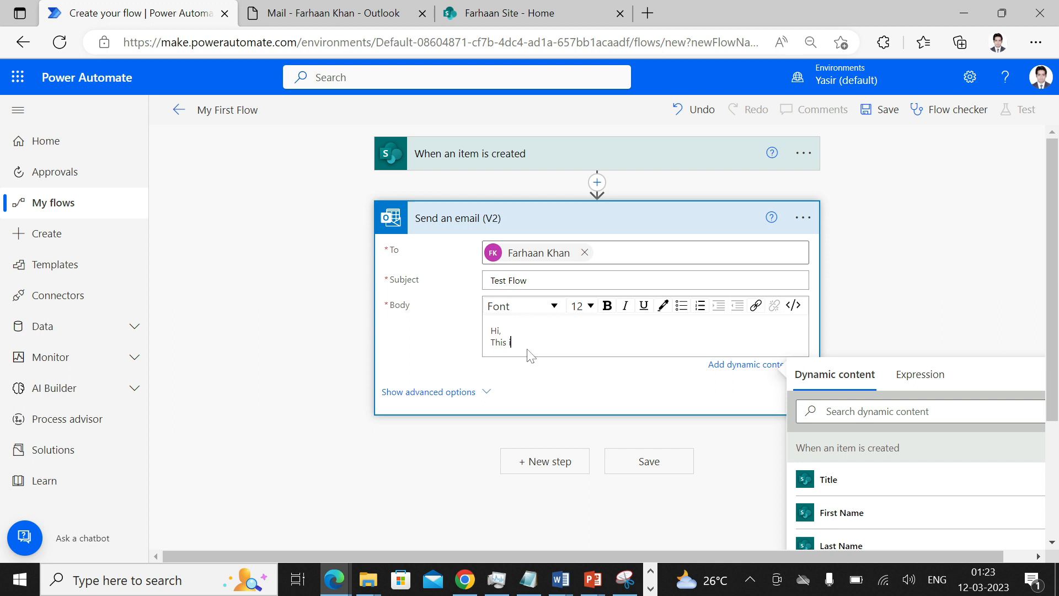
text(item has been created.)
key(Return)
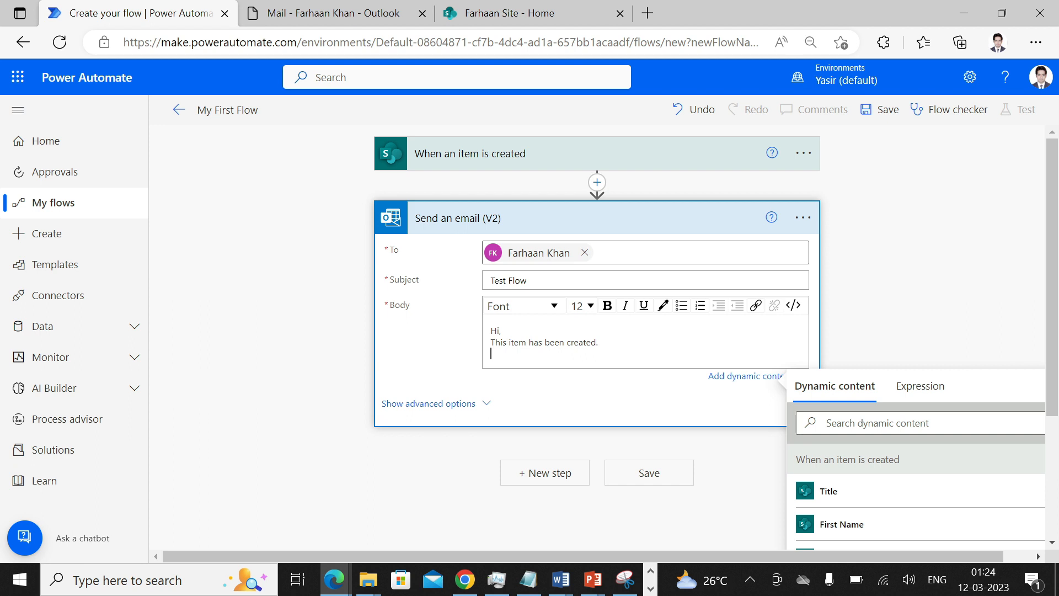
scroll(595, 276, down, 1)
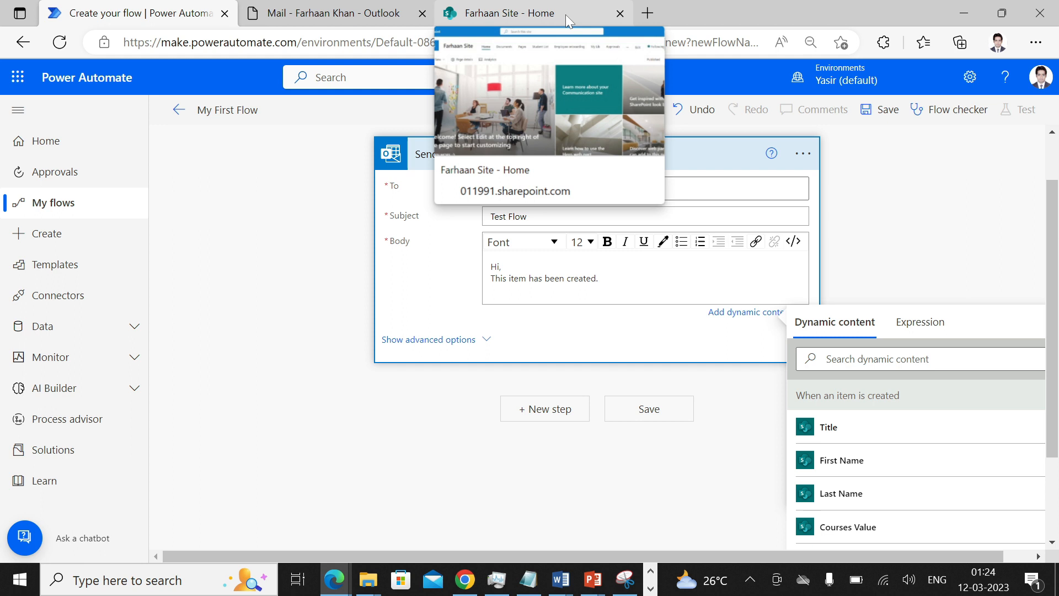
click(565, 15)
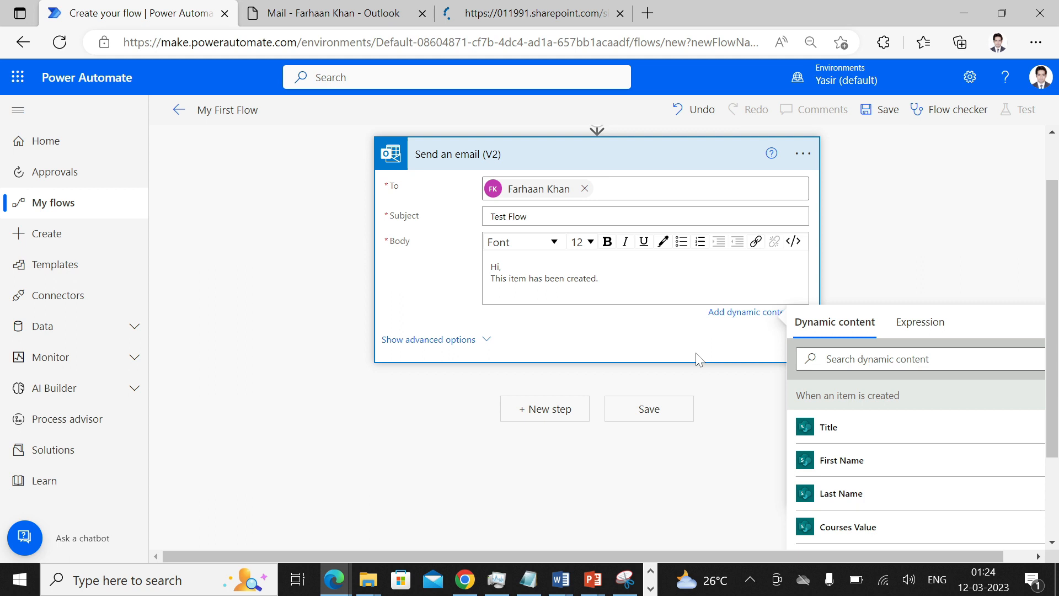
- Add 'Title:' and 'First Name:' lines with their dynamic values, and begin a 'Last Name:' line
text(Title:)
click(827, 426)
key(Return)
key(Return)
text(Firs)
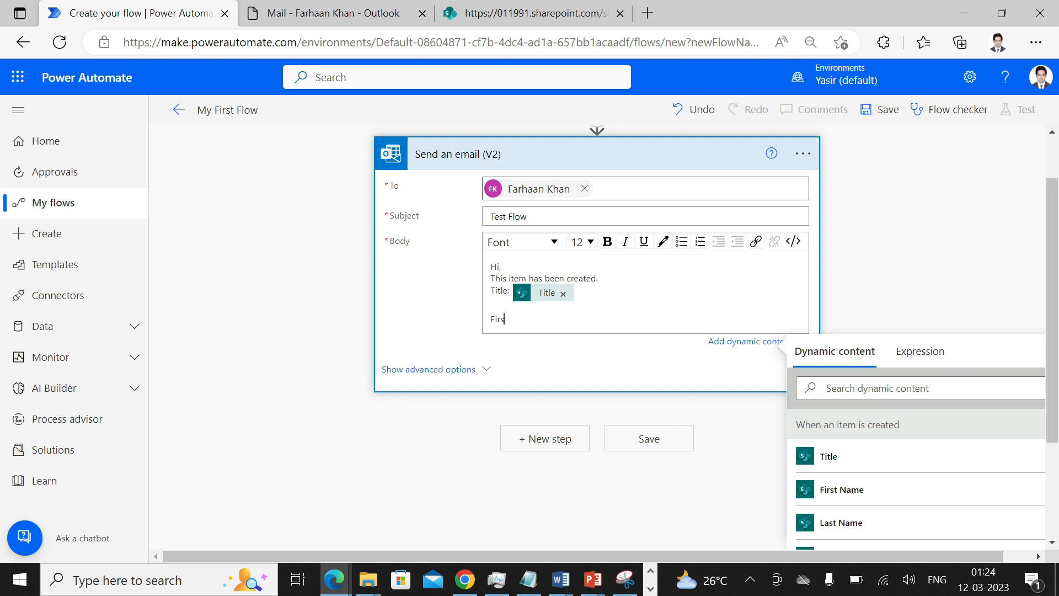
text(t Name:)
click(840, 489)
key(Return)
key(Return)
text(Last )
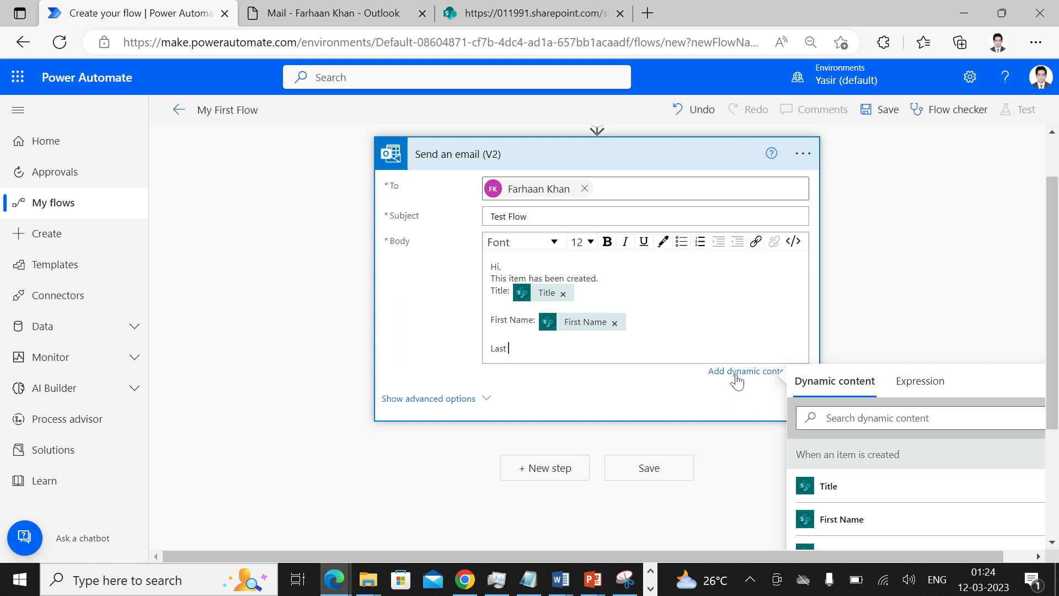
text(Name:)
- Insert Last Name and Courses Value after 'Last Name:' and 'Course:', then save the flow
scroll(872, 486, down, 2)
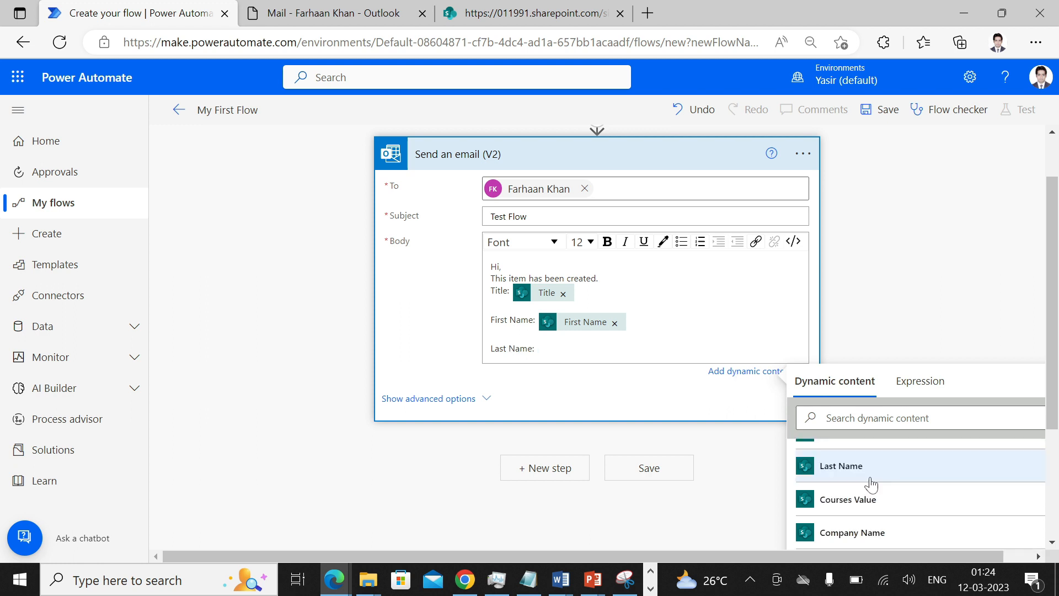
click(871, 485)
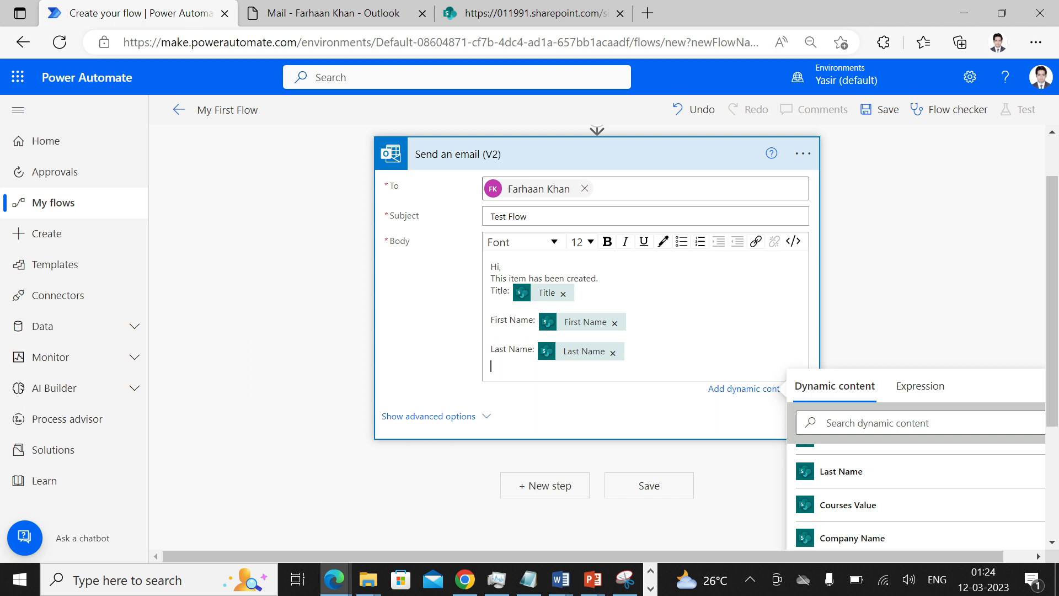
text(Course:)
scroll(899, 490, down, 1)
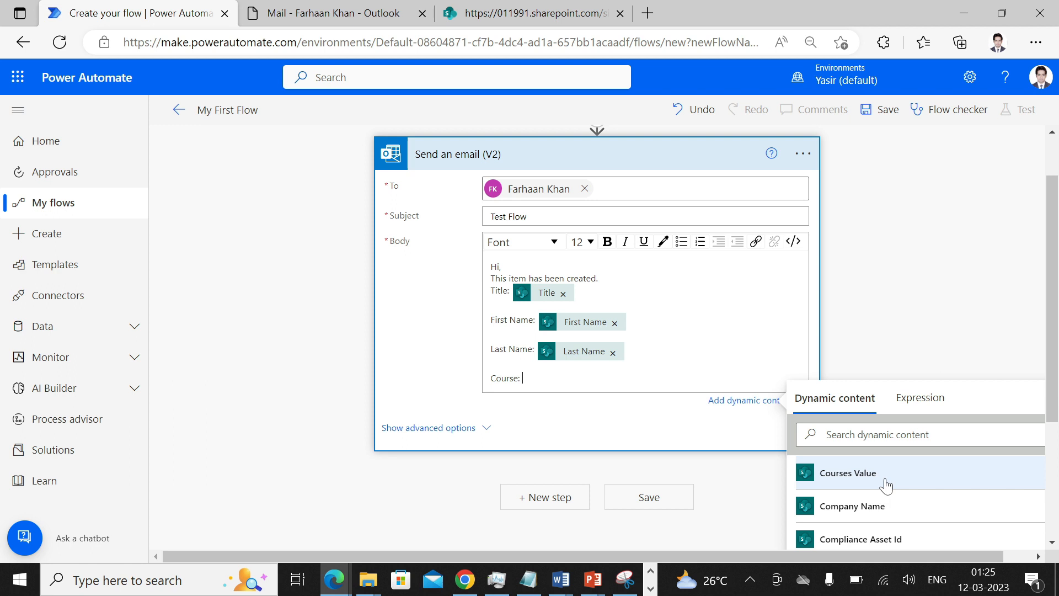
click(553, 9)
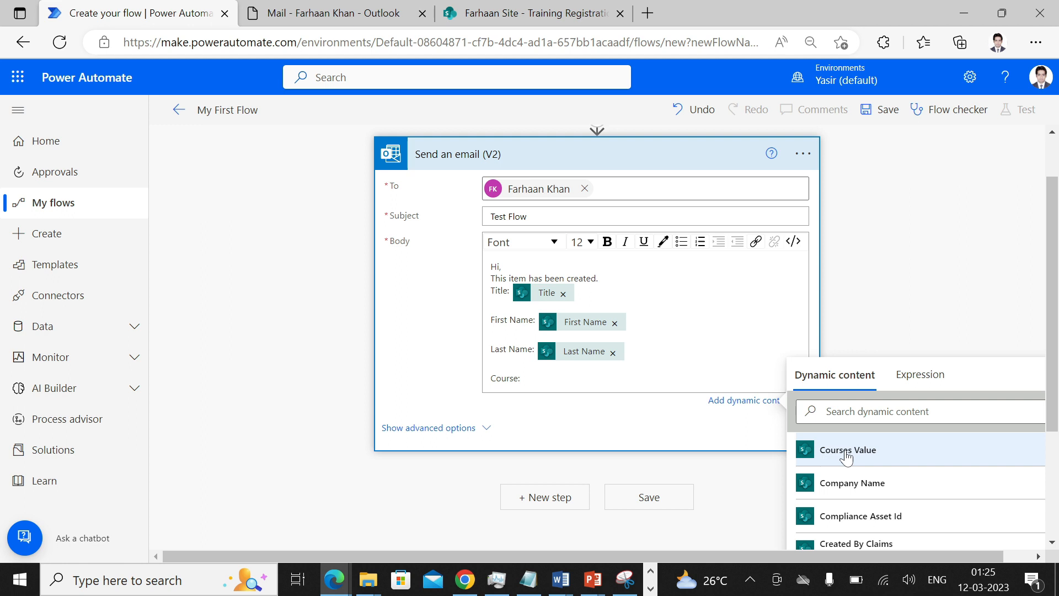
click(846, 452)
click(880, 111)
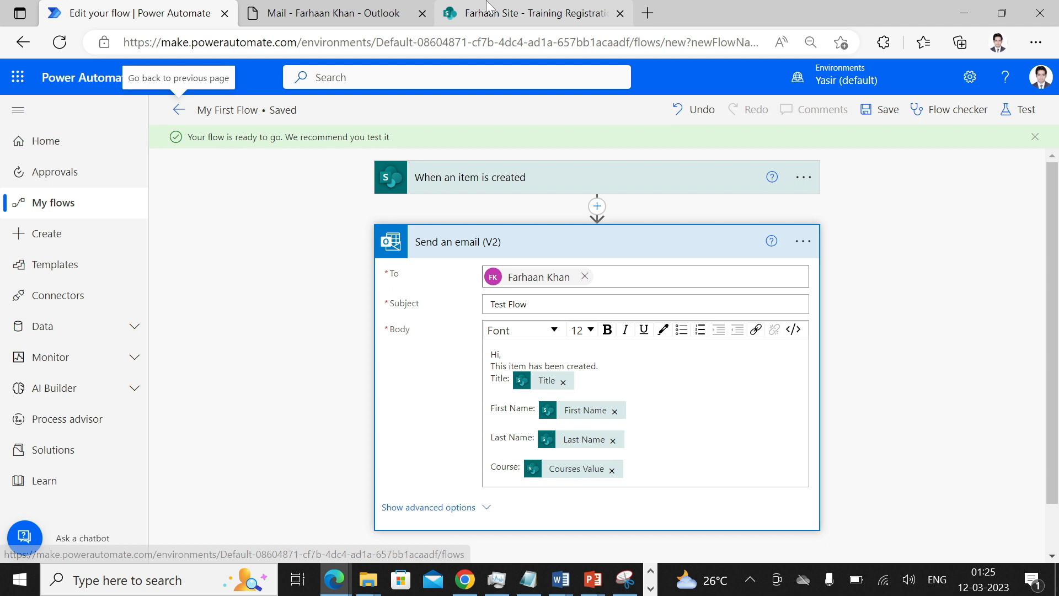
- Start a new Training Registration item with title Mr and the trainee's first and last name
click(487, 7)
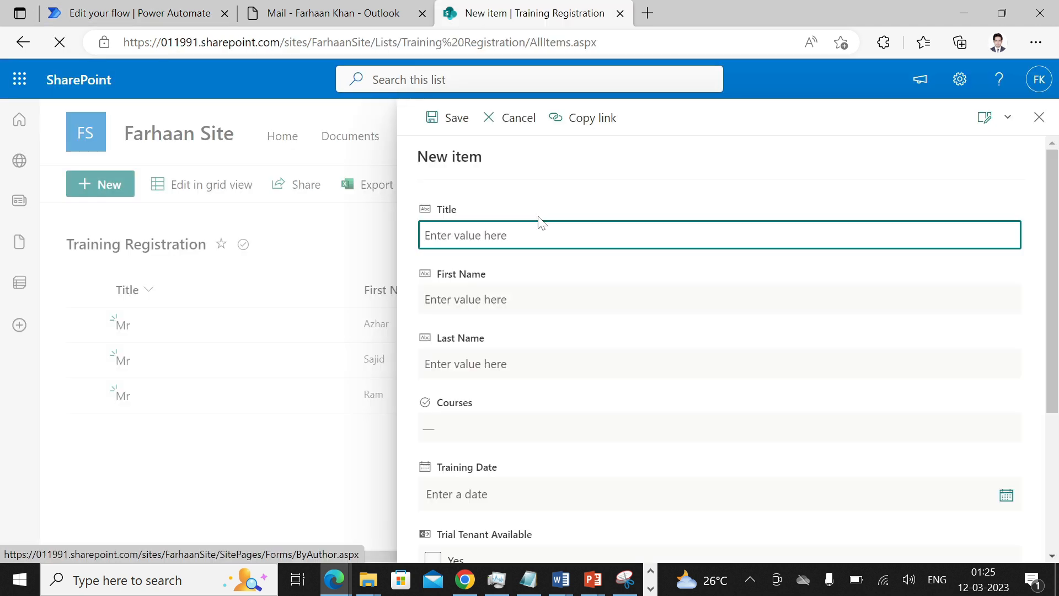
text(Mr)
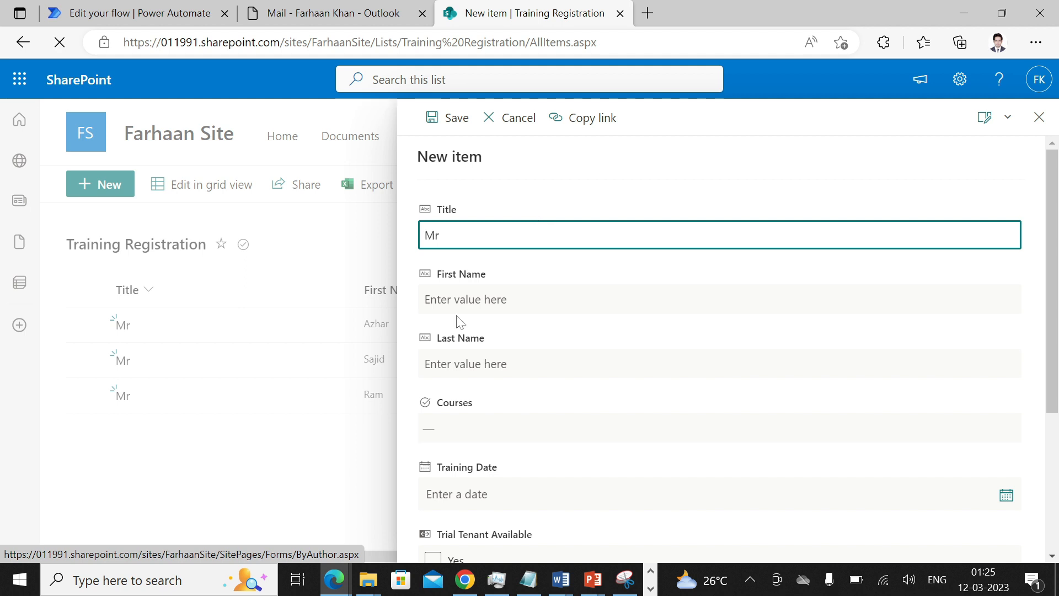
key(Tab)
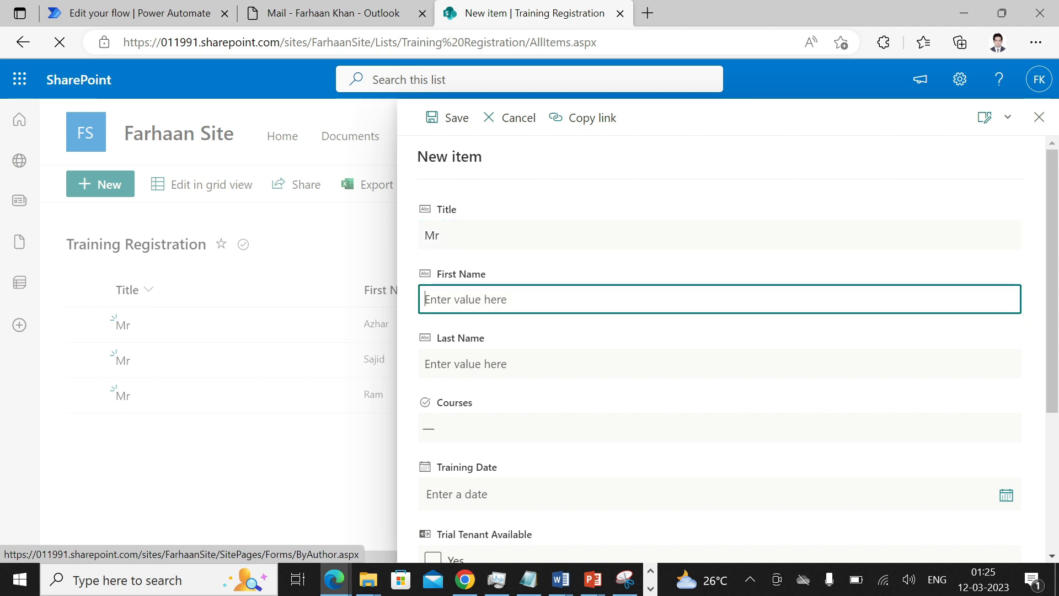
key(Tab)
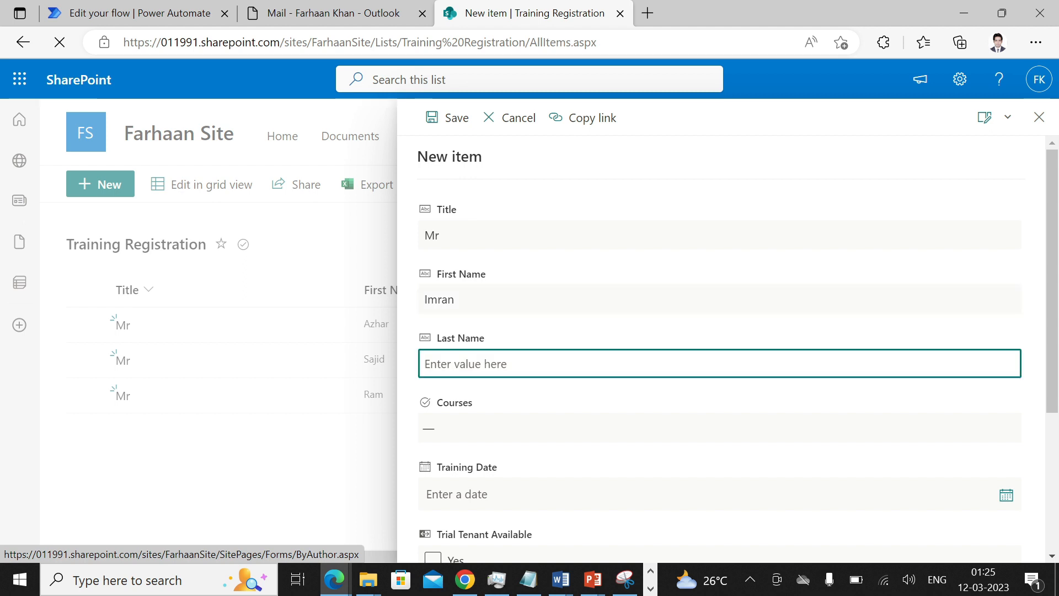
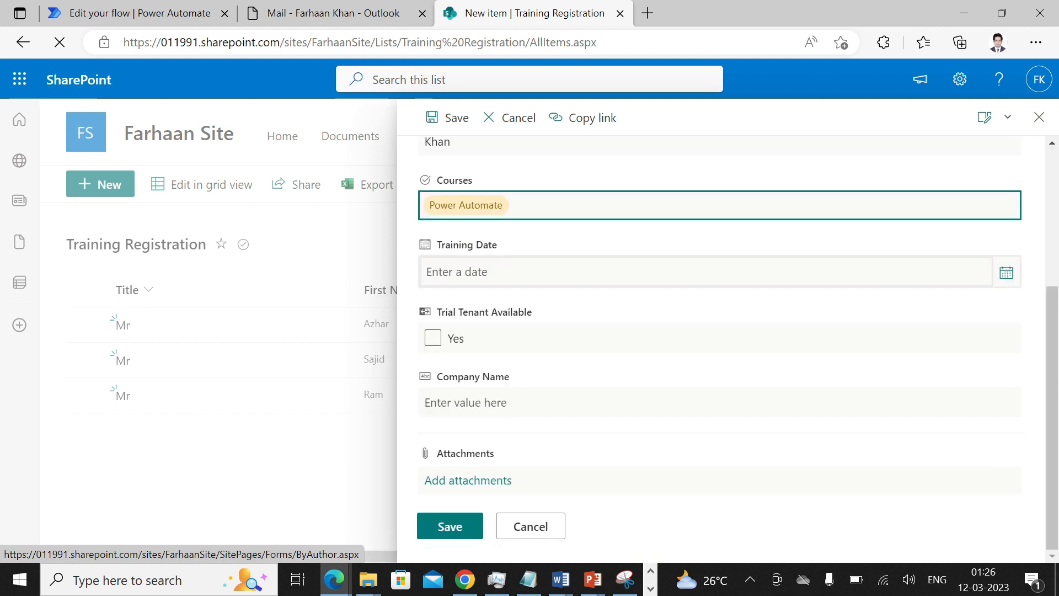
- Set training date 3/8/2023, trial tenant Yes and company EEE, then save the item
click(509, 358)
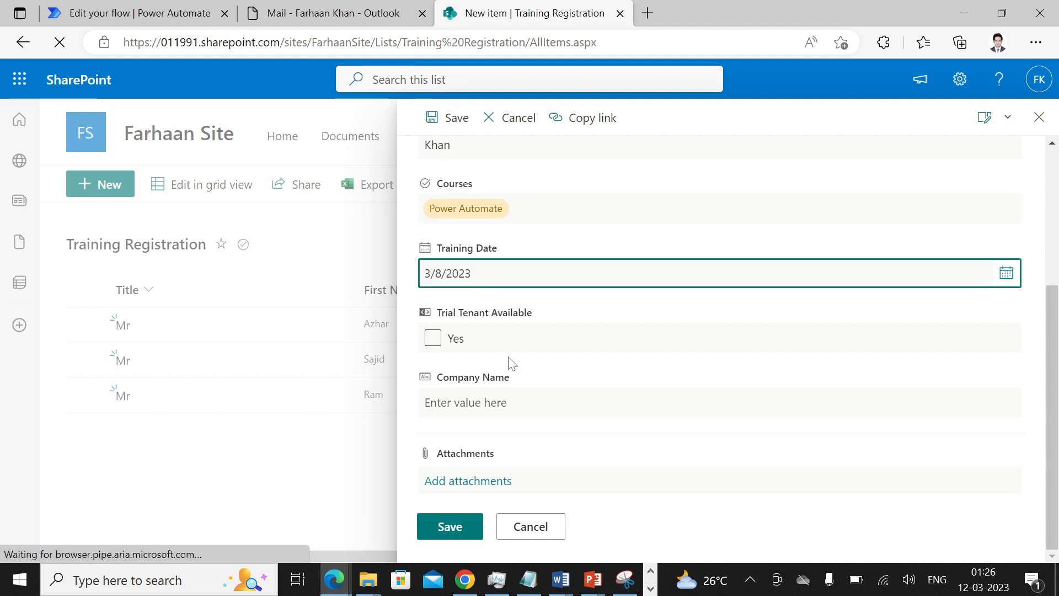
click(433, 342)
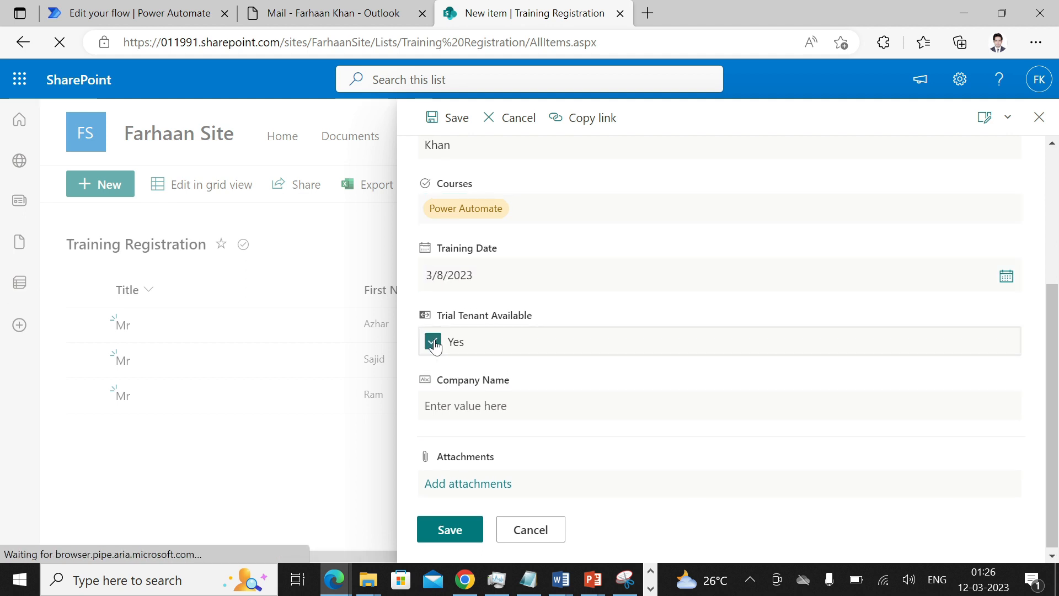
key(Tab)
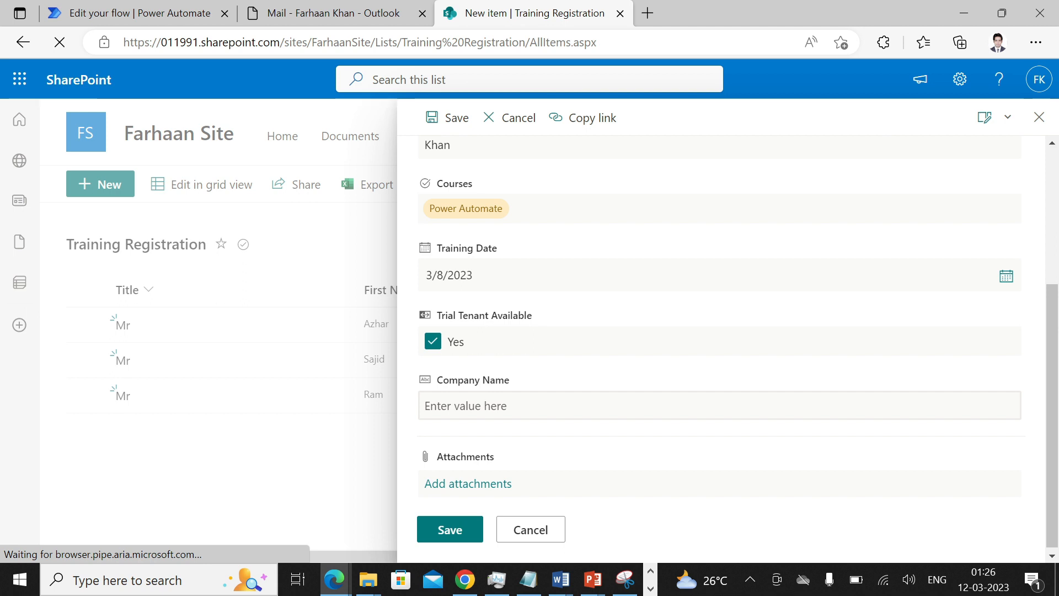
click(485, 405)
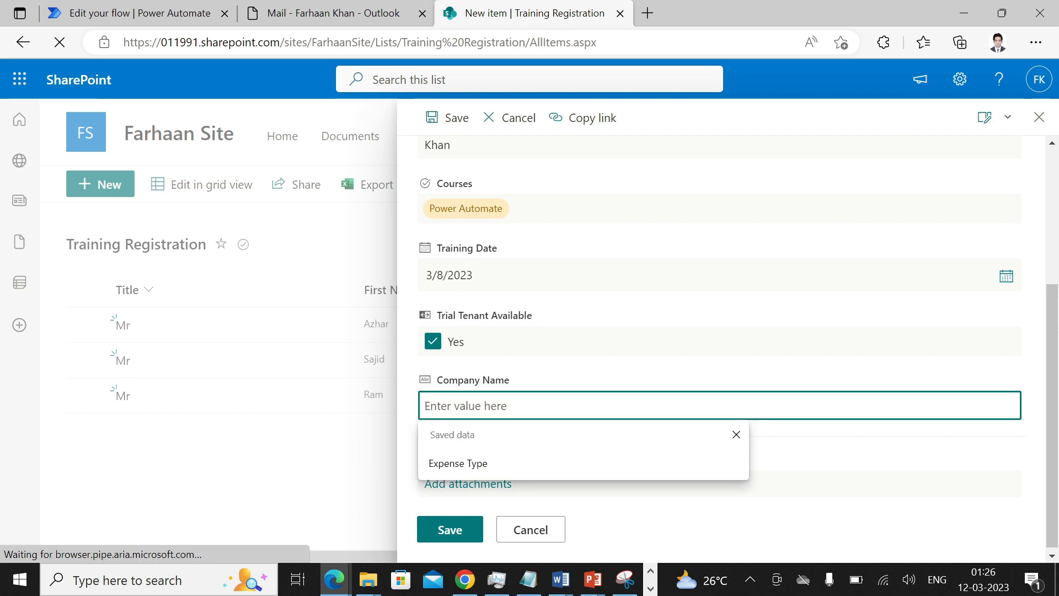
text(EEE)
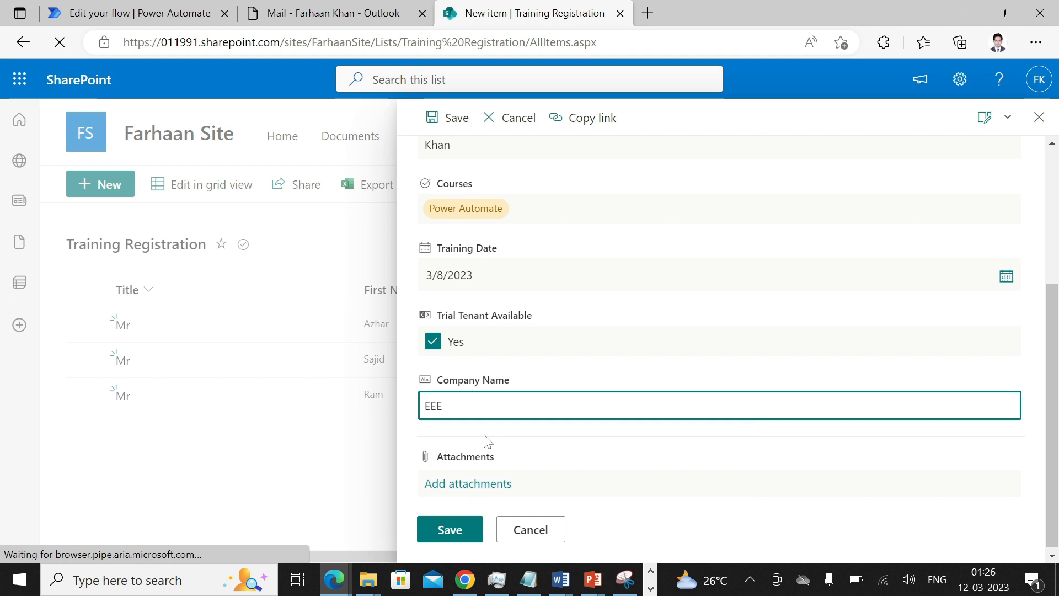
click(450, 529)
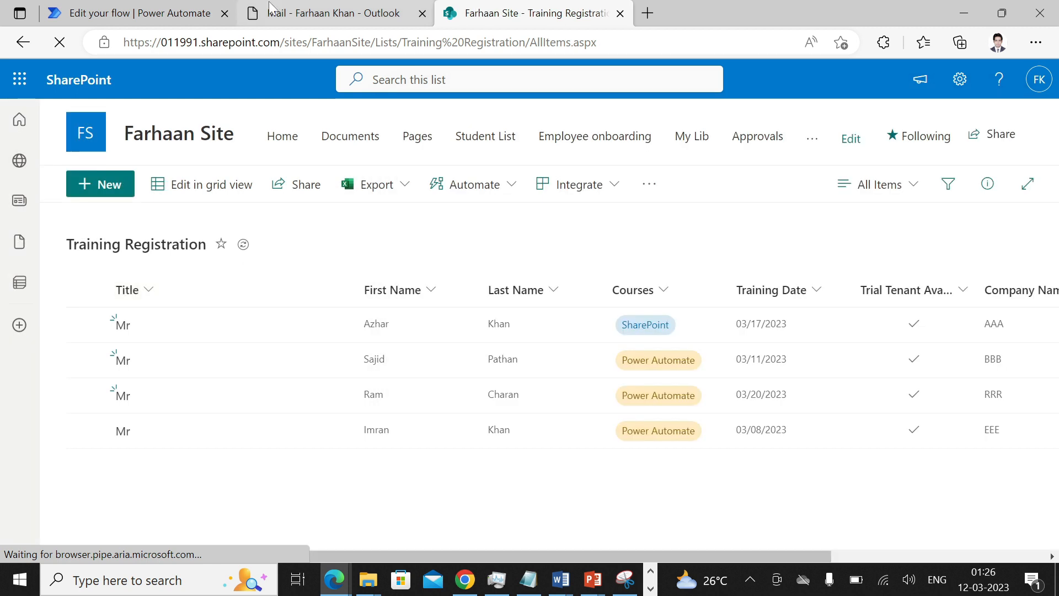
- Open My First Flow's run history from its ⋮ menu in My flows, then go back
click(177, 6)
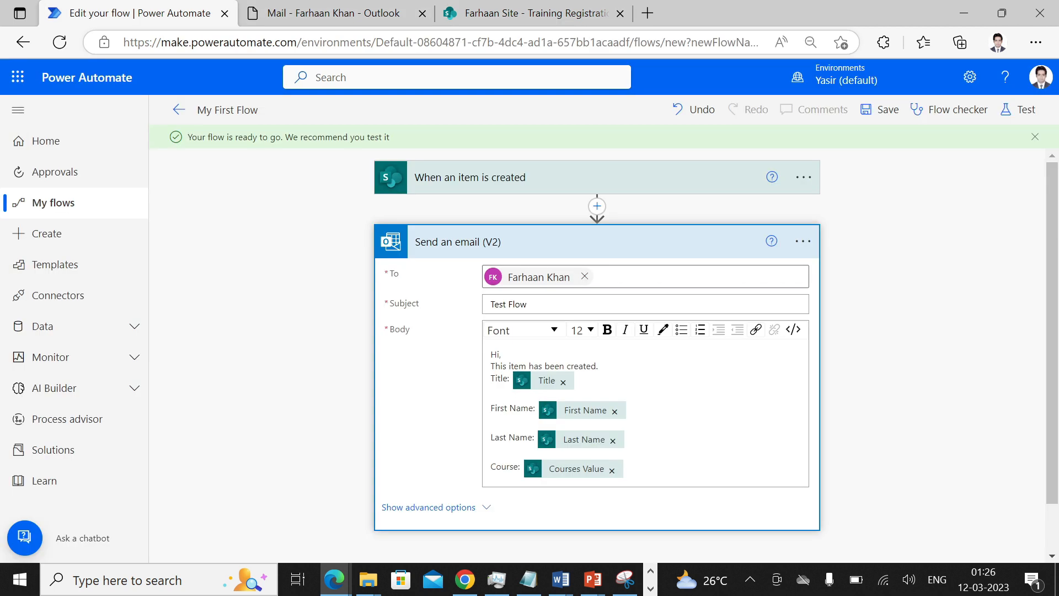
click(59, 209)
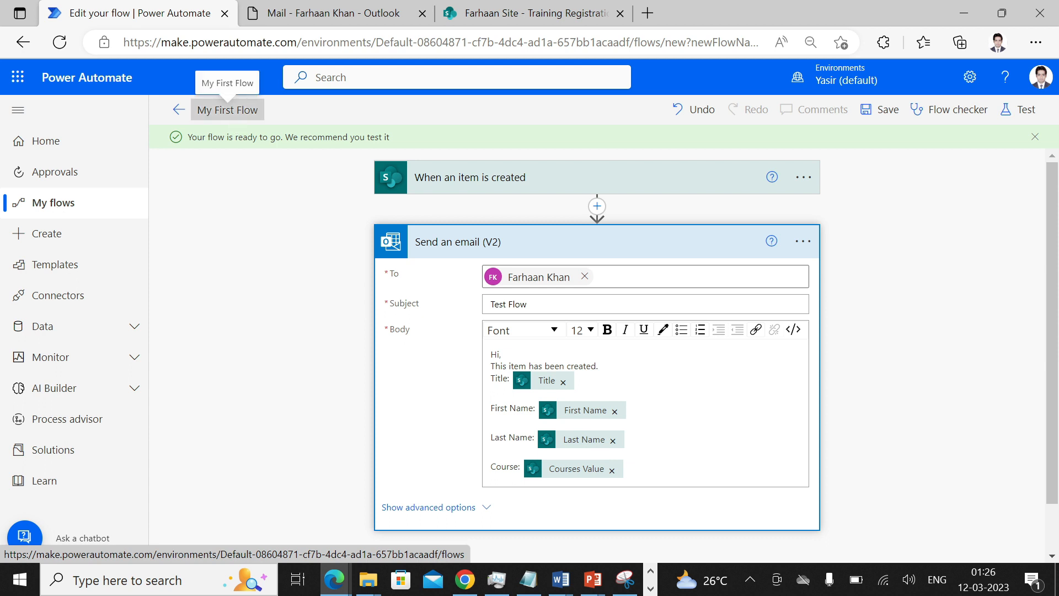
click(75, 204)
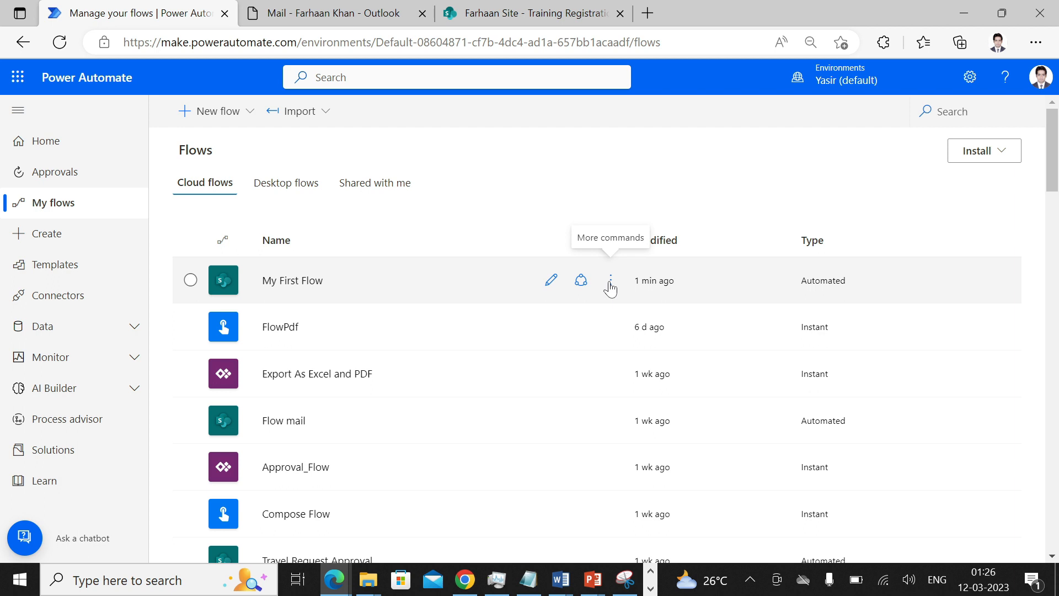
click(611, 284)
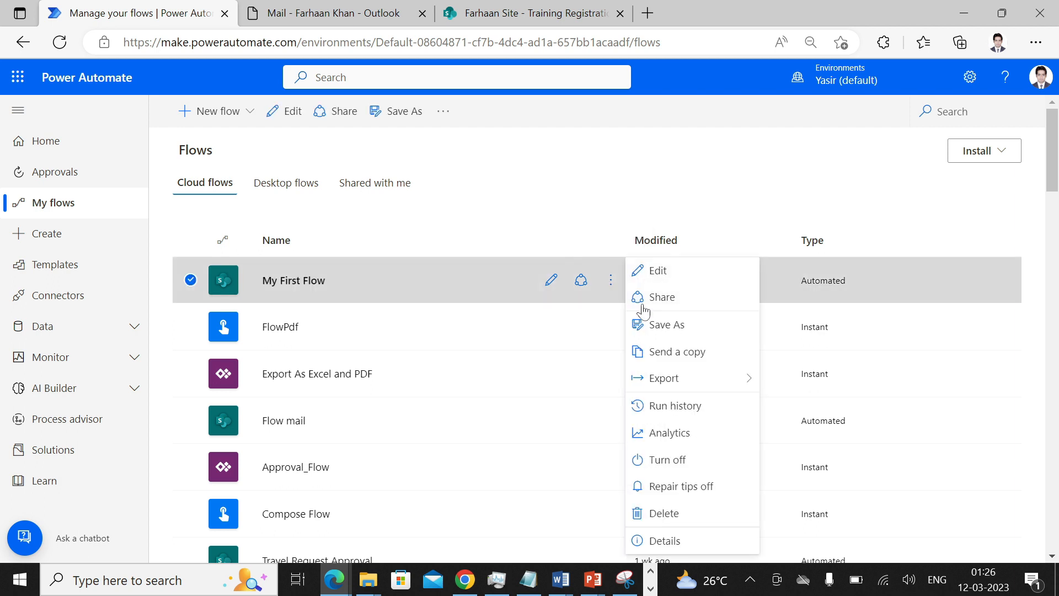
click(678, 405)
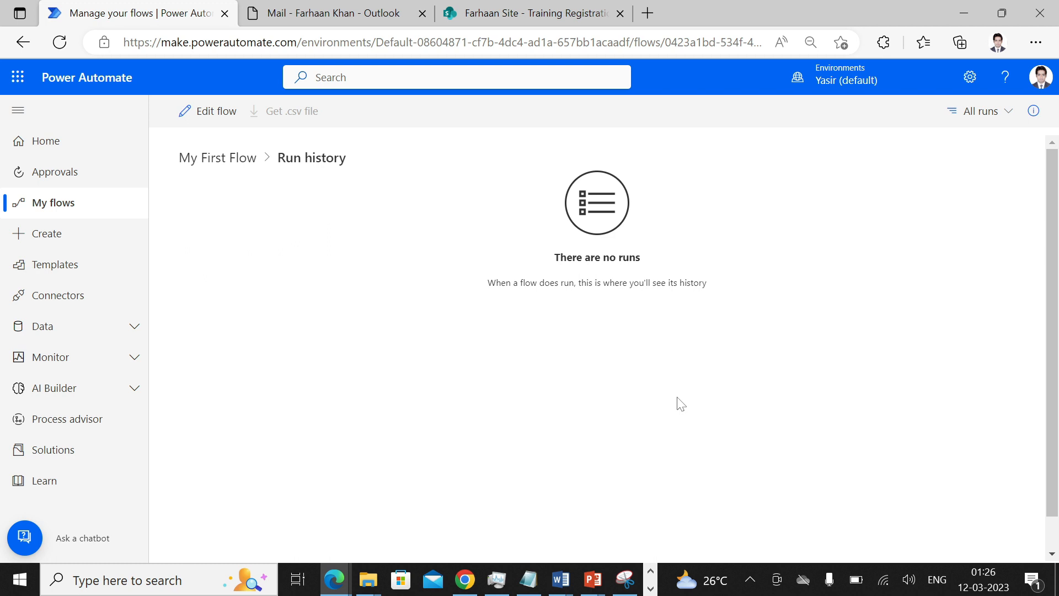
click(92, 218)
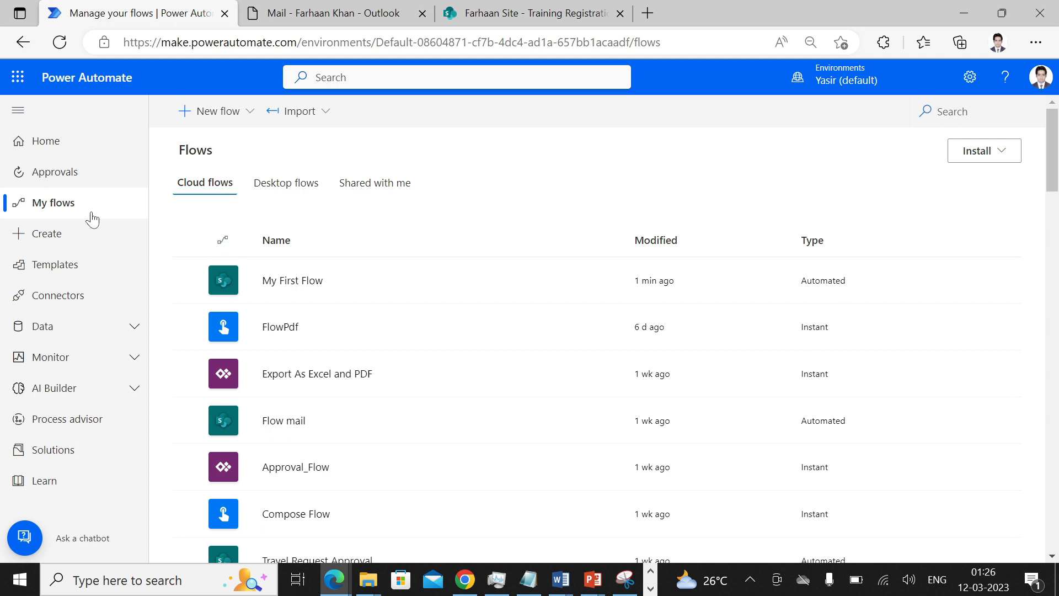
- Open My First Flow in the editor and start a manual Test run
click(558, 284)
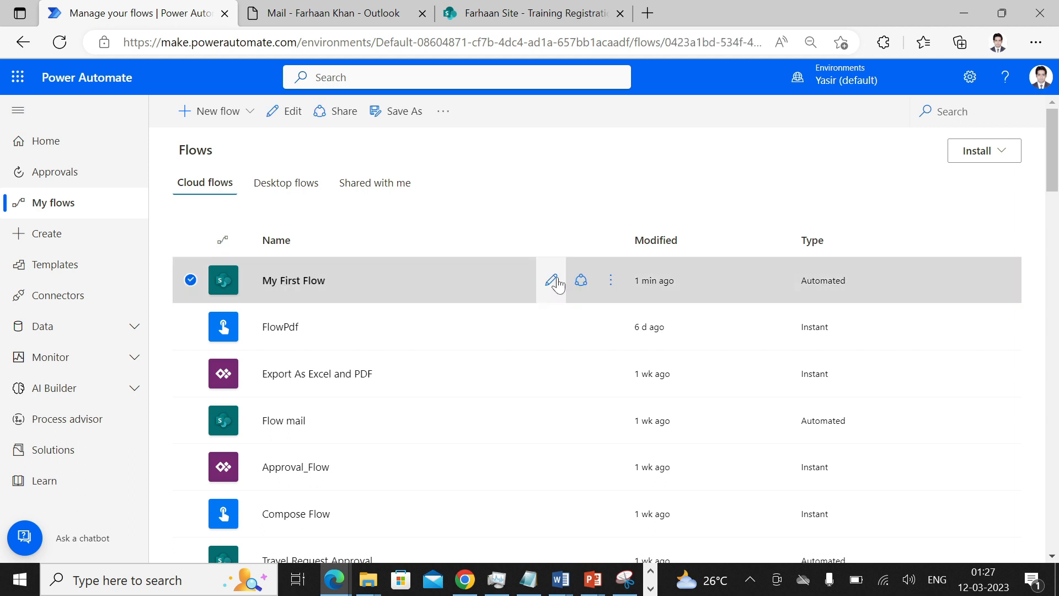
click(552, 281)
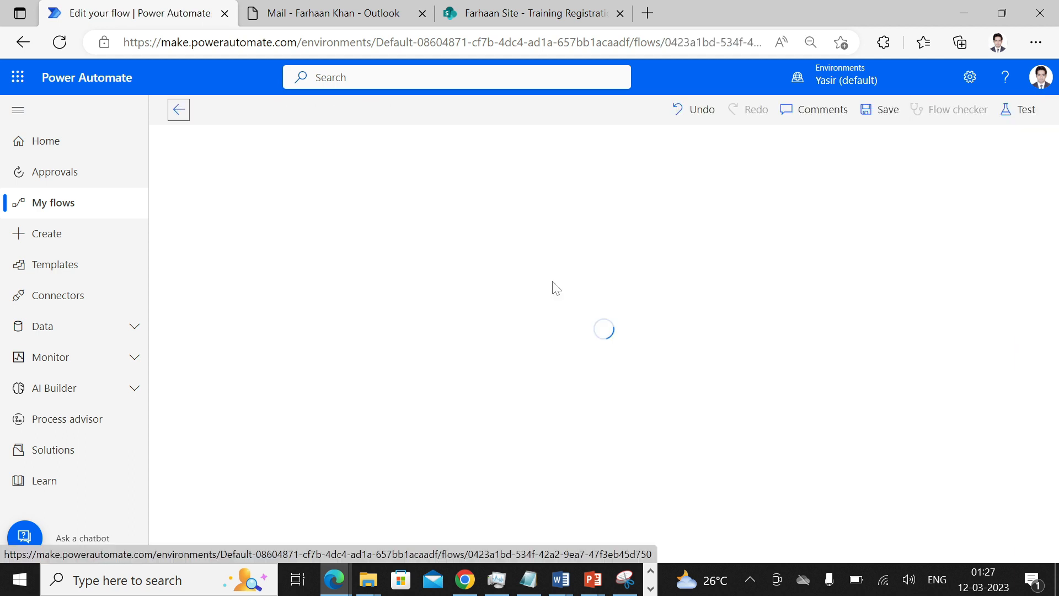
click(1026, 110)
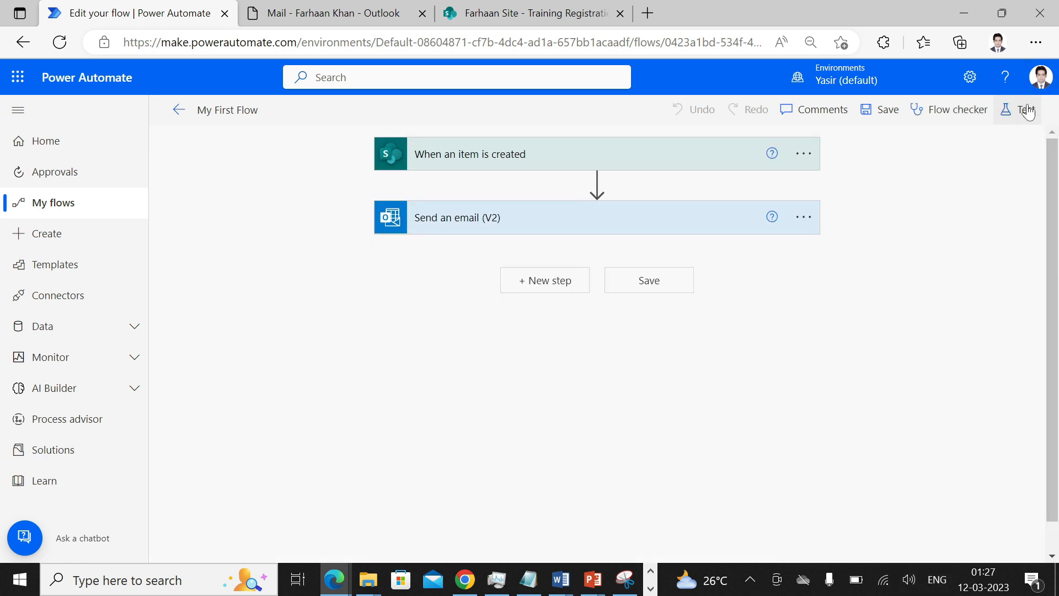
click(1026, 111)
click(859, 148)
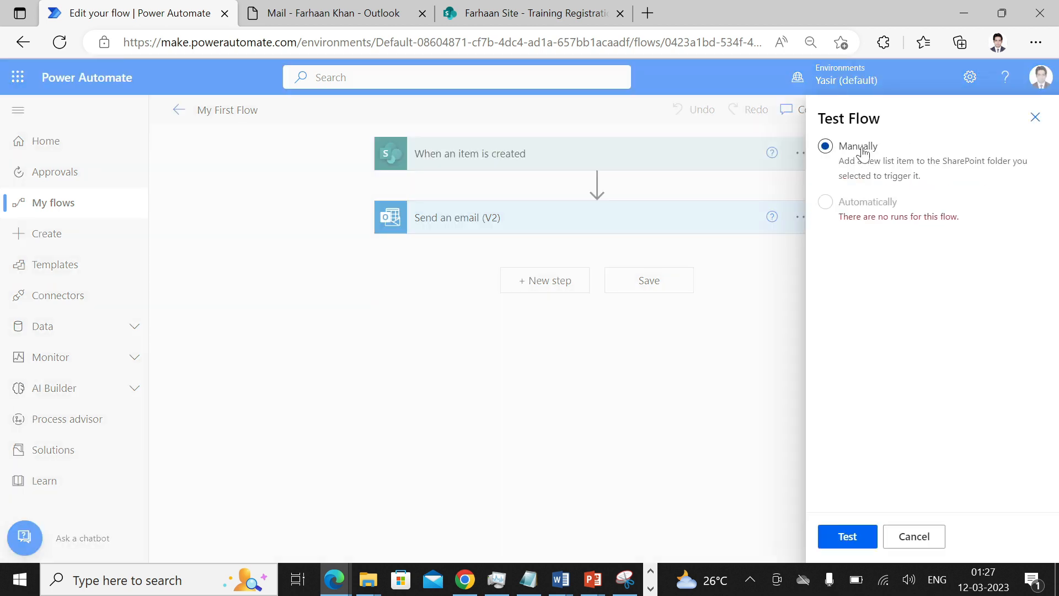
click(841, 537)
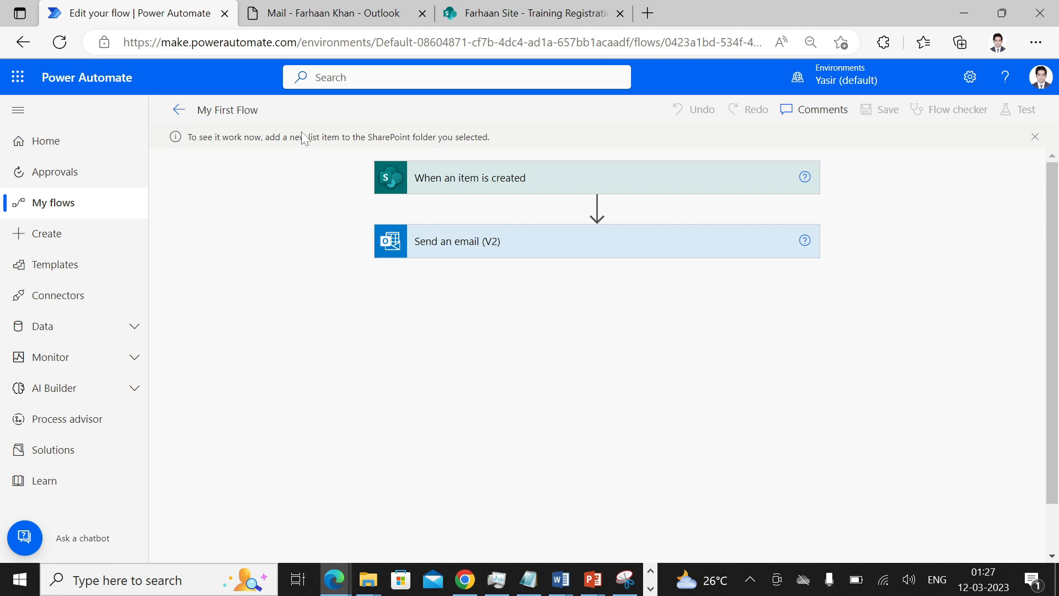
click(514, 14)
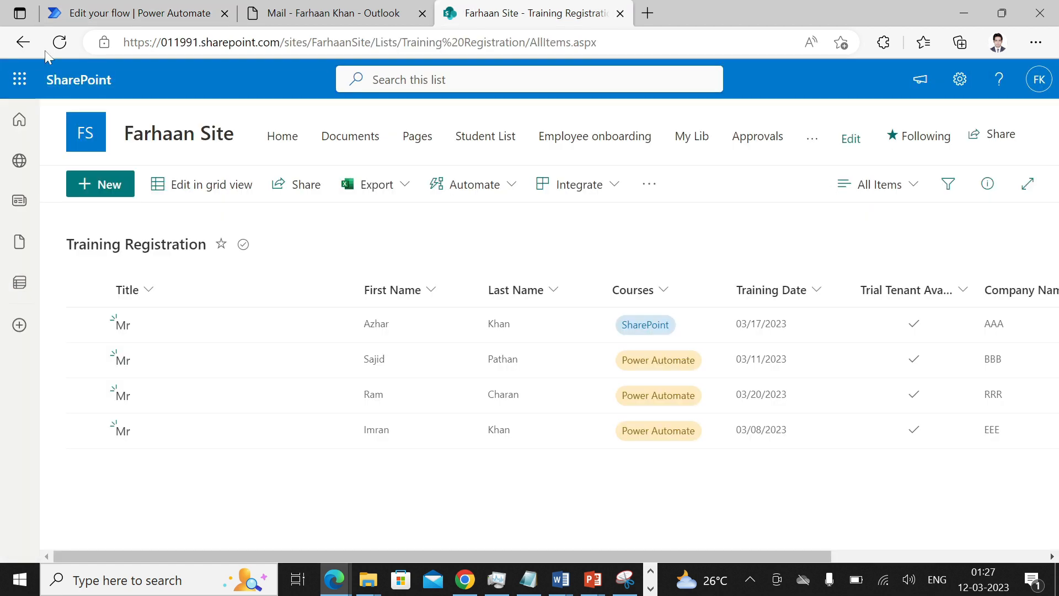
- Refresh the Training Registration list and check the Outlook inbox for the Test Flow email
click(59, 42)
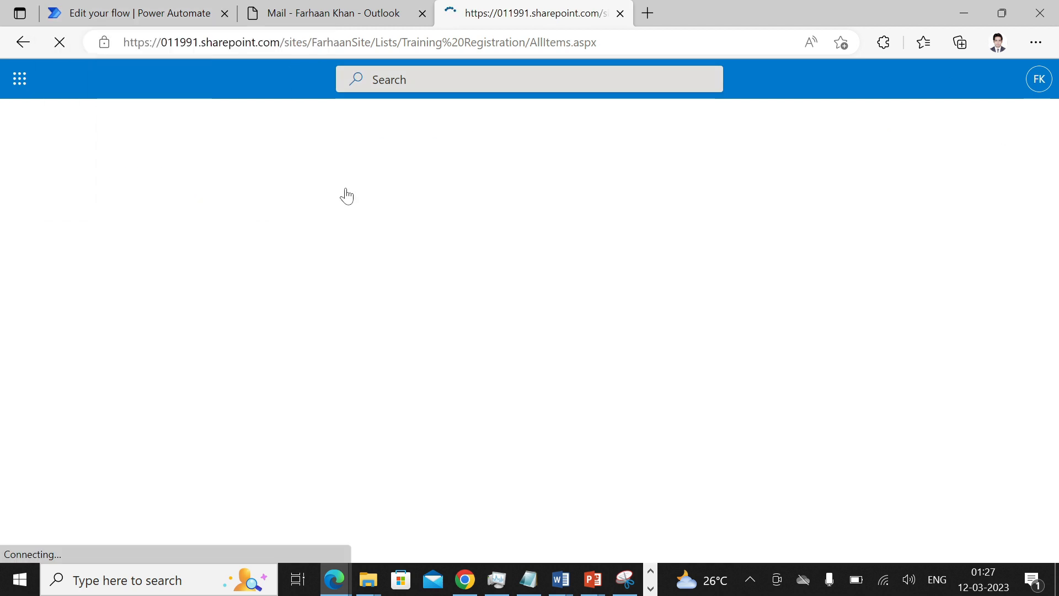
click(102, 7)
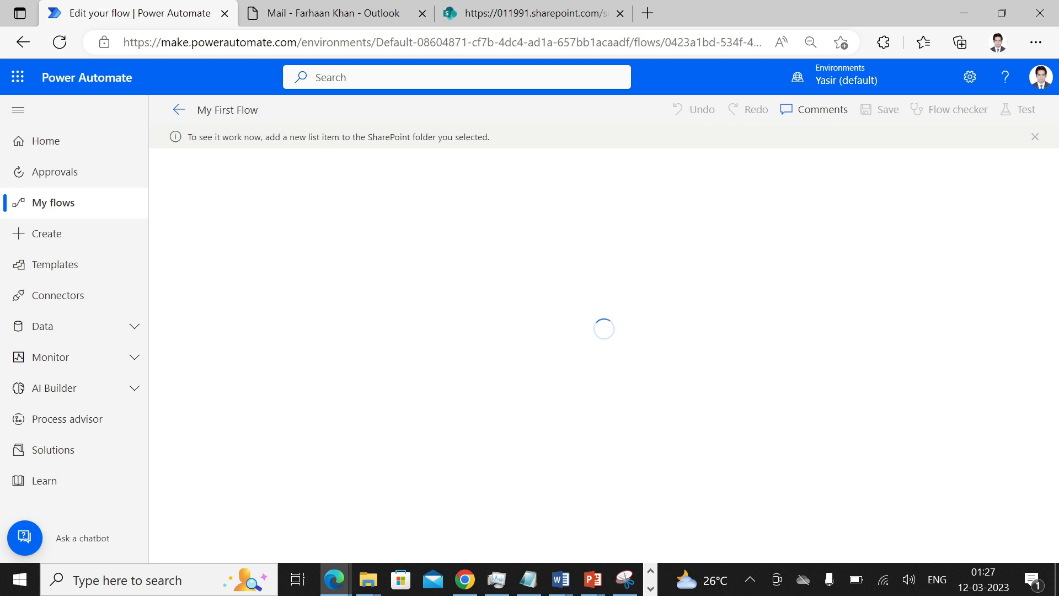
click(531, 11)
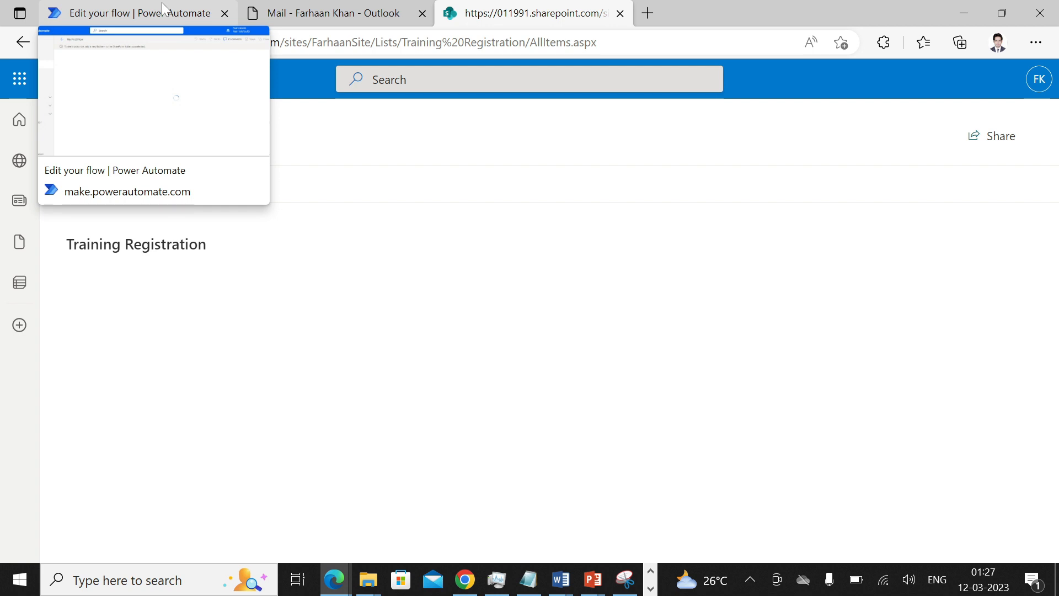
click(164, 8)
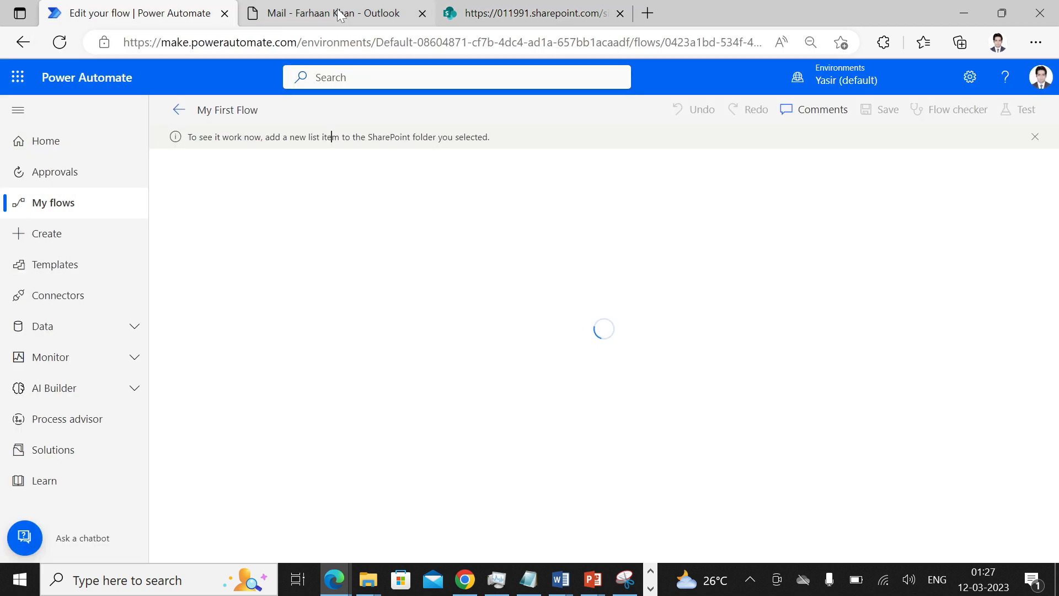
click(339, 14)
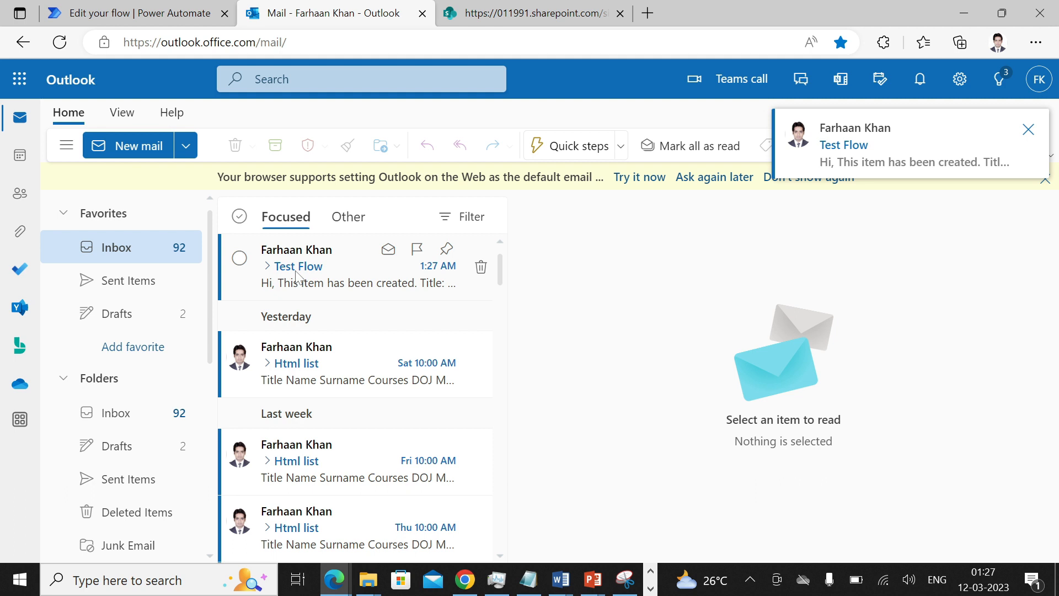
- Open the Test Flow email in the Outlook inbox and pop it out into its own window
click(297, 274)
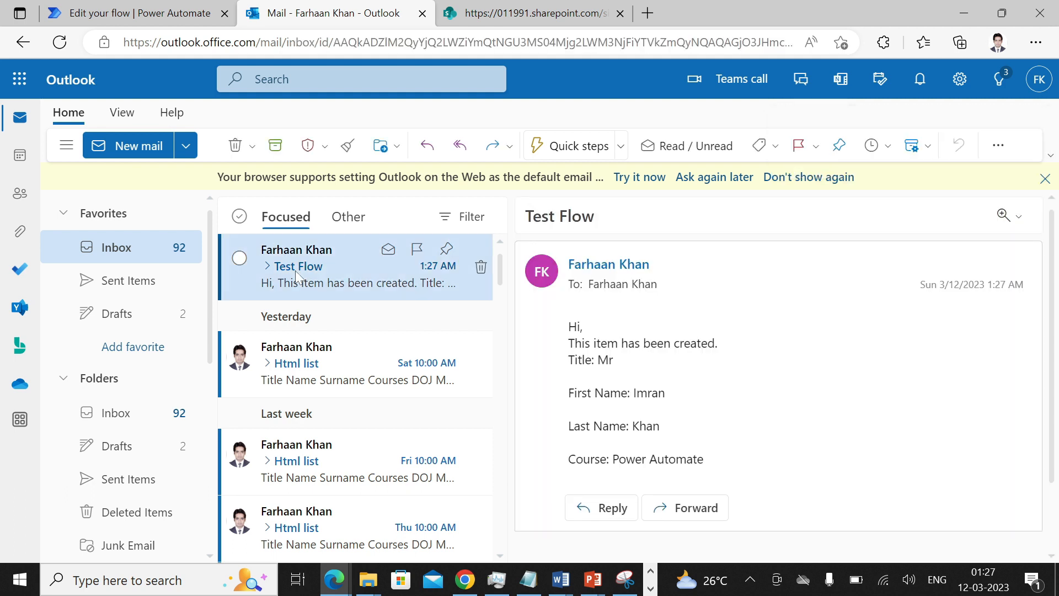
double_click(296, 271)
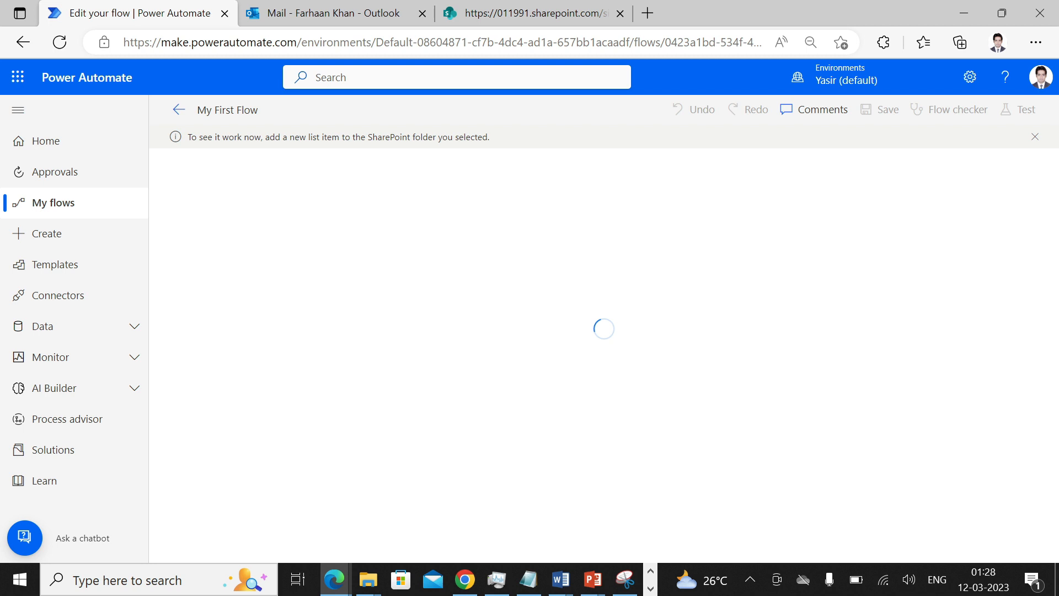
- Return to My flows, view My First Flow's details, then start a new instant cloud flow
click(74, 206)
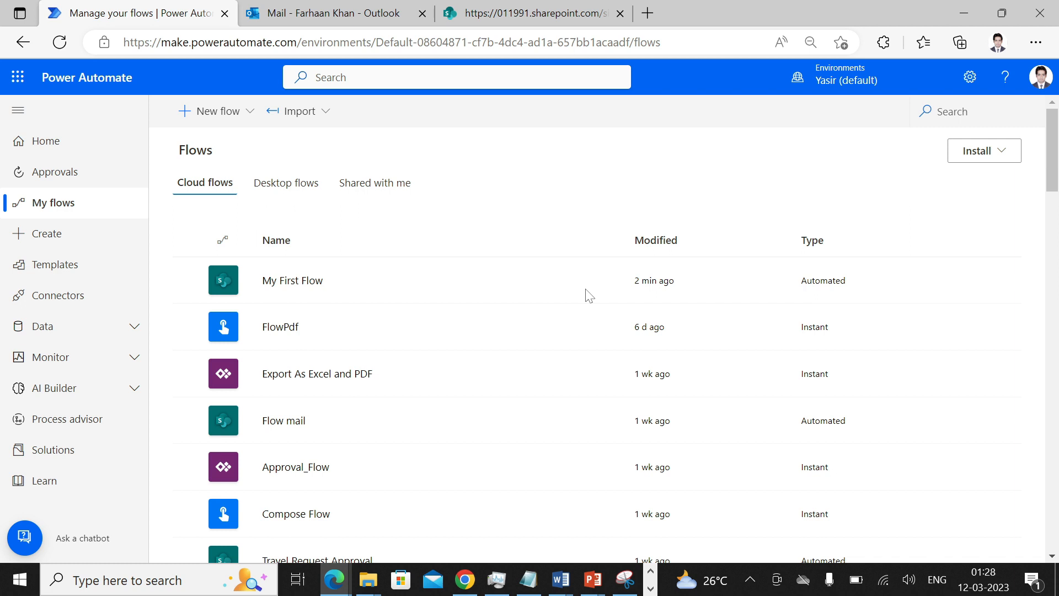
click(589, 296)
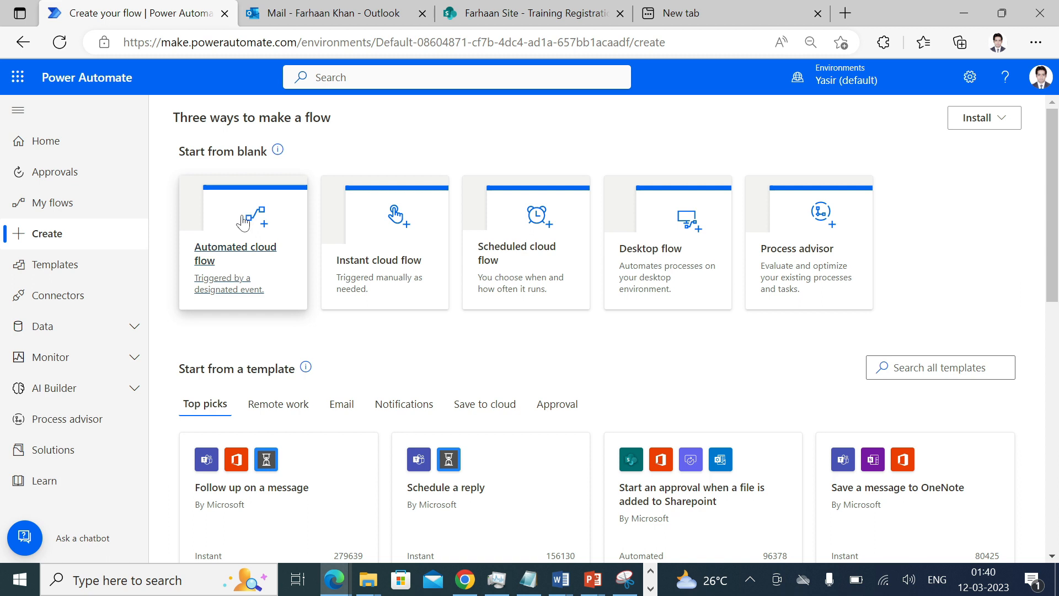
click(355, 264)
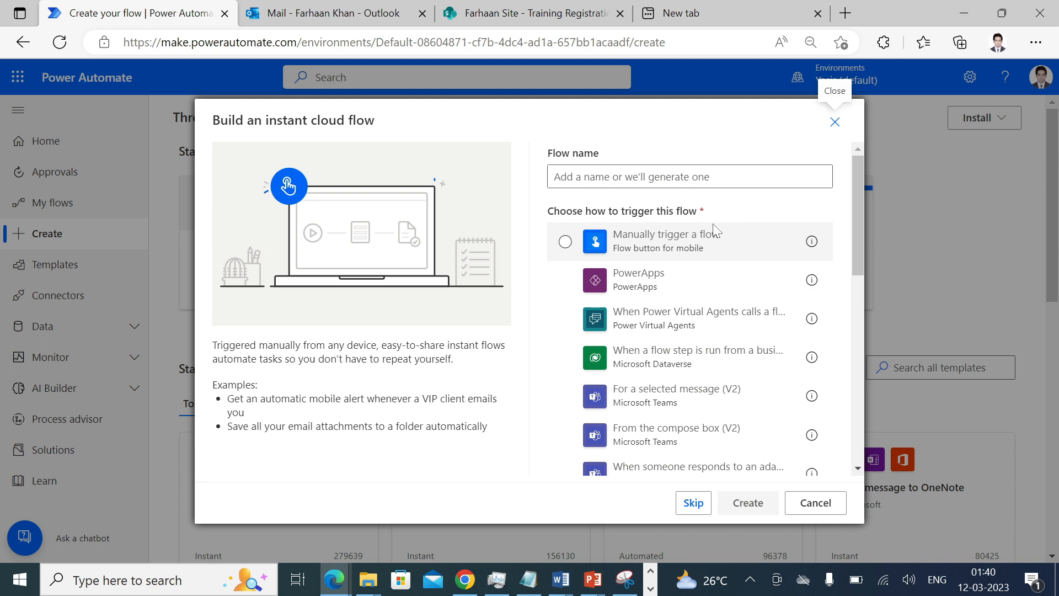
- Create a 'Manually trigger a flow' instant flow named 'My Second Flow'
click(692, 253)
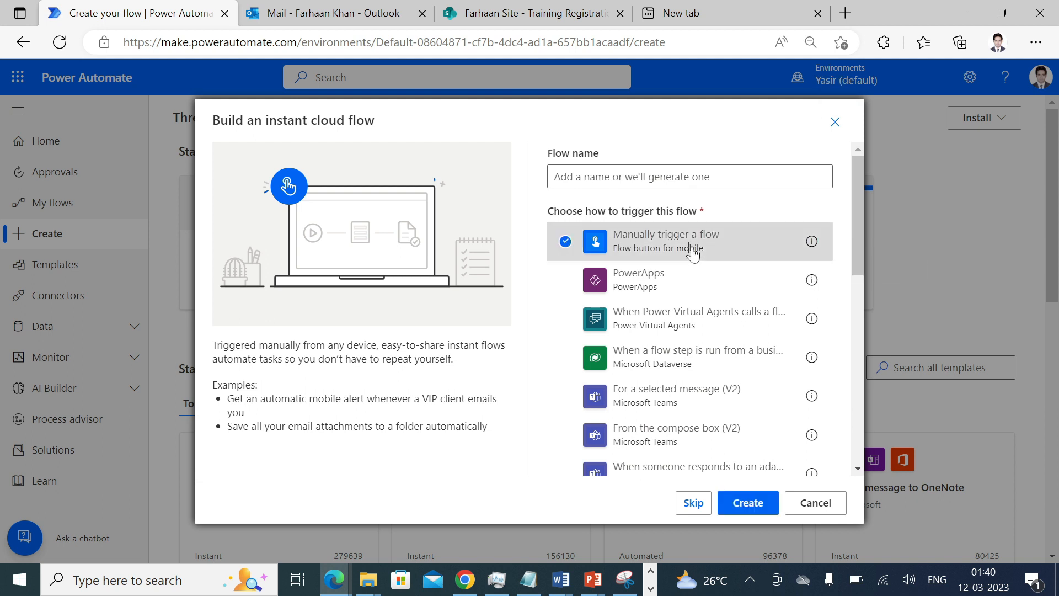
click(689, 176)
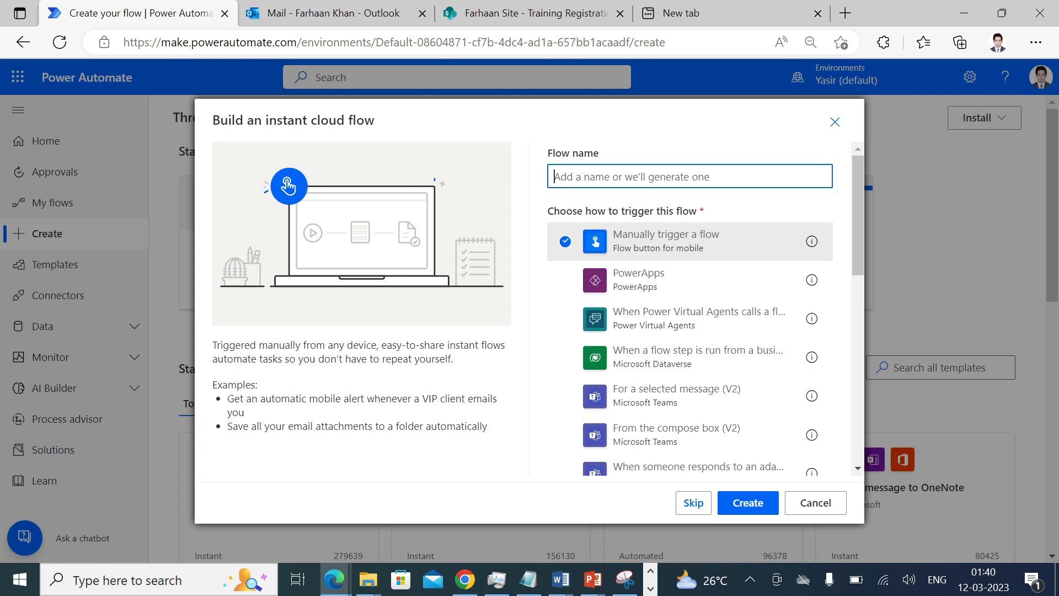
text(My Econ)
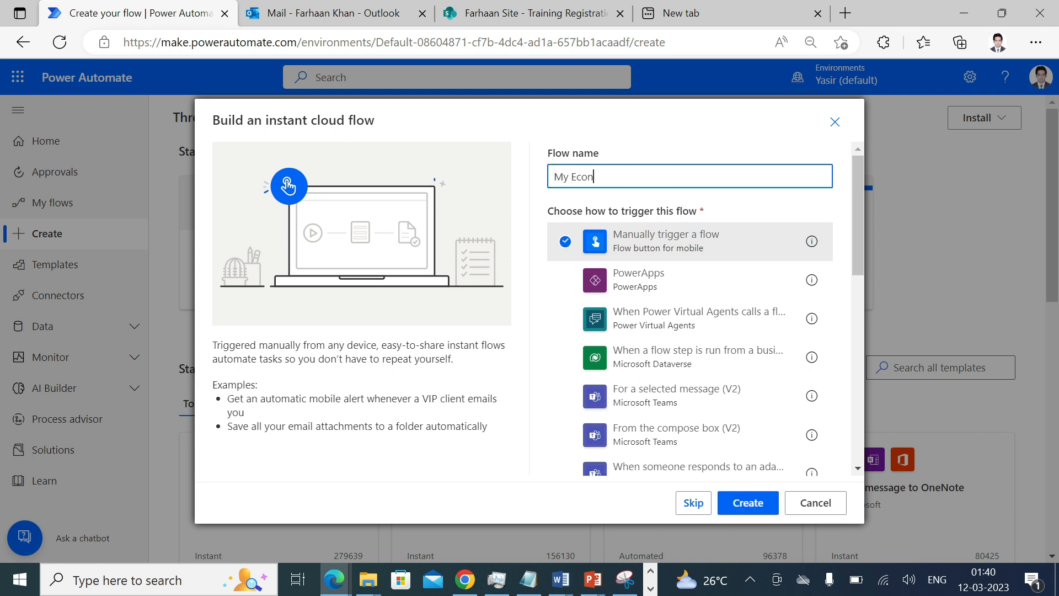
key(BackSpace)
key(BackSpace)
key(BackSpace)
key(BackSpace)
text(Se)
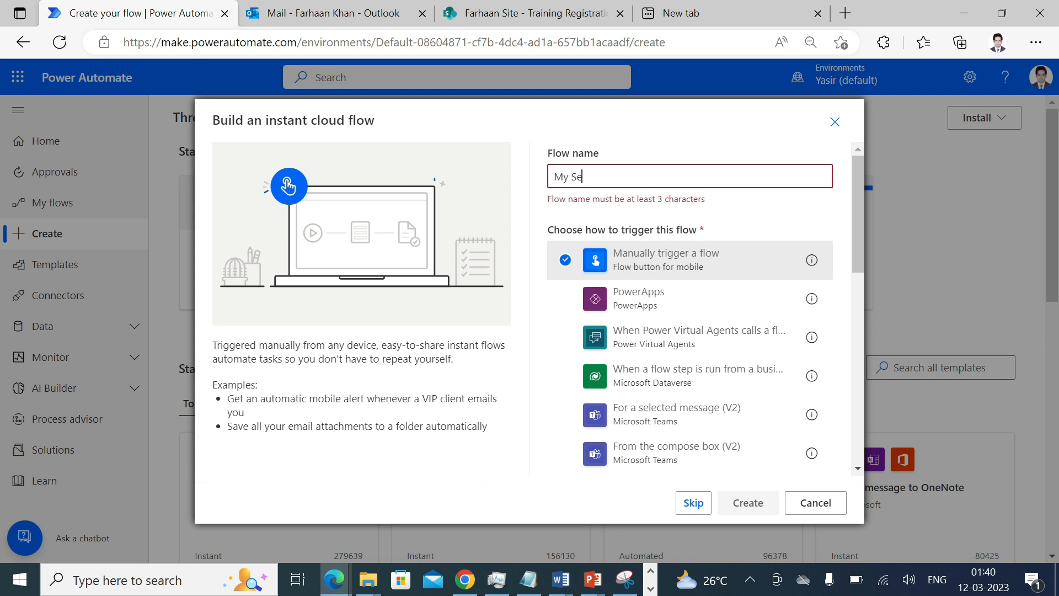
text(cond Flow)
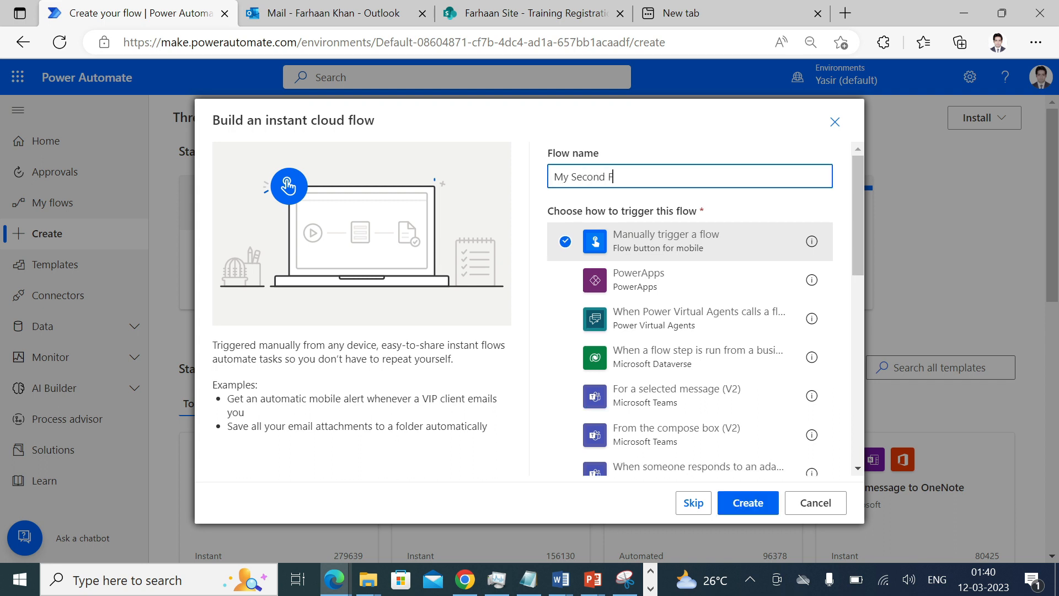
click(742, 505)
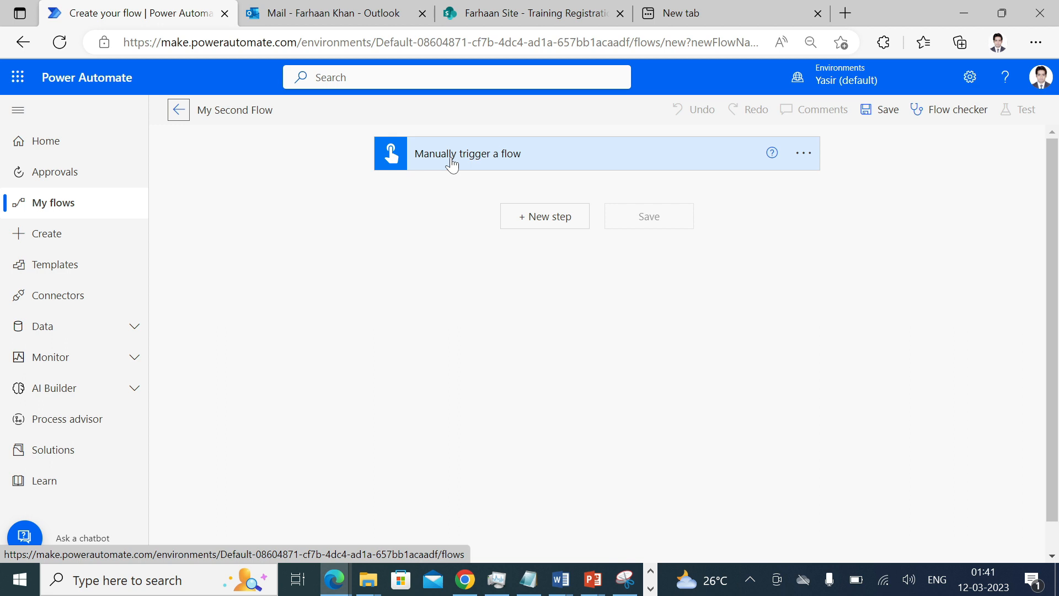
- Add an Outlook 'Send an email (V2)' action after the manual trigger and focus its To field
click(532, 218)
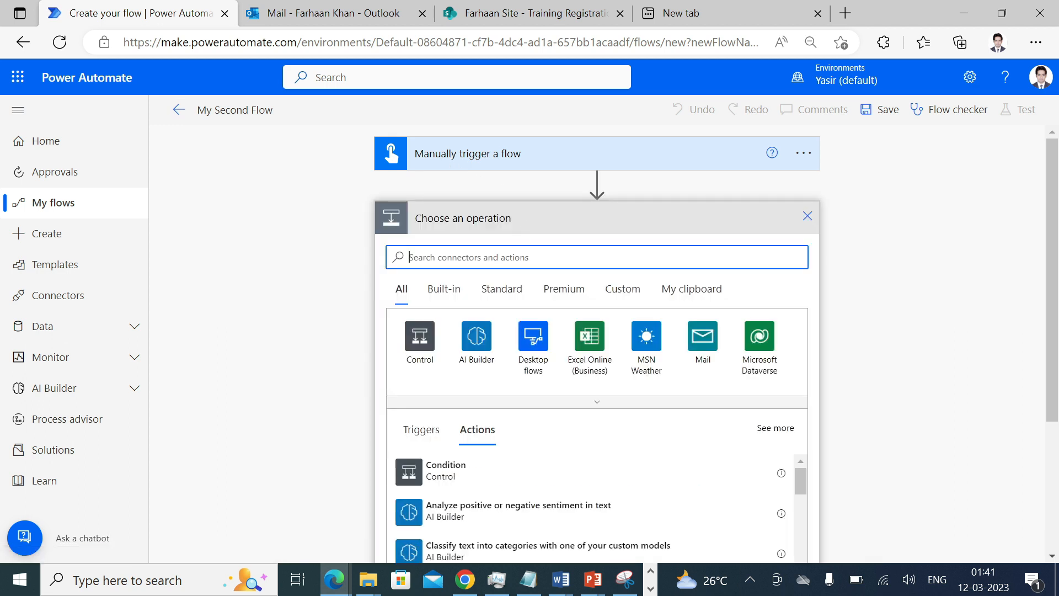
text(Outlook)
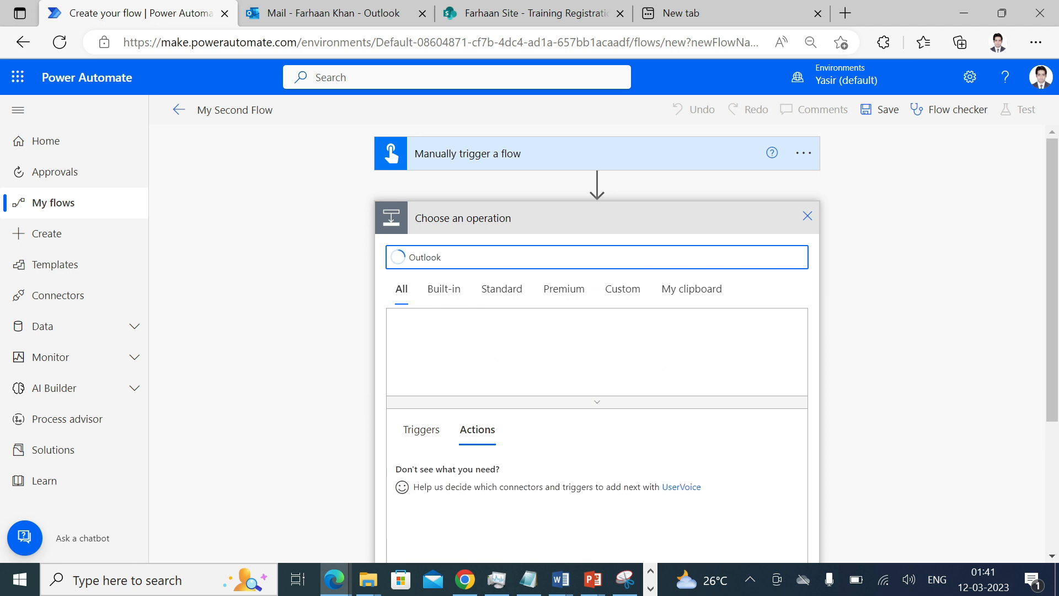
scroll(588, 456, down, 1)
click(453, 448)
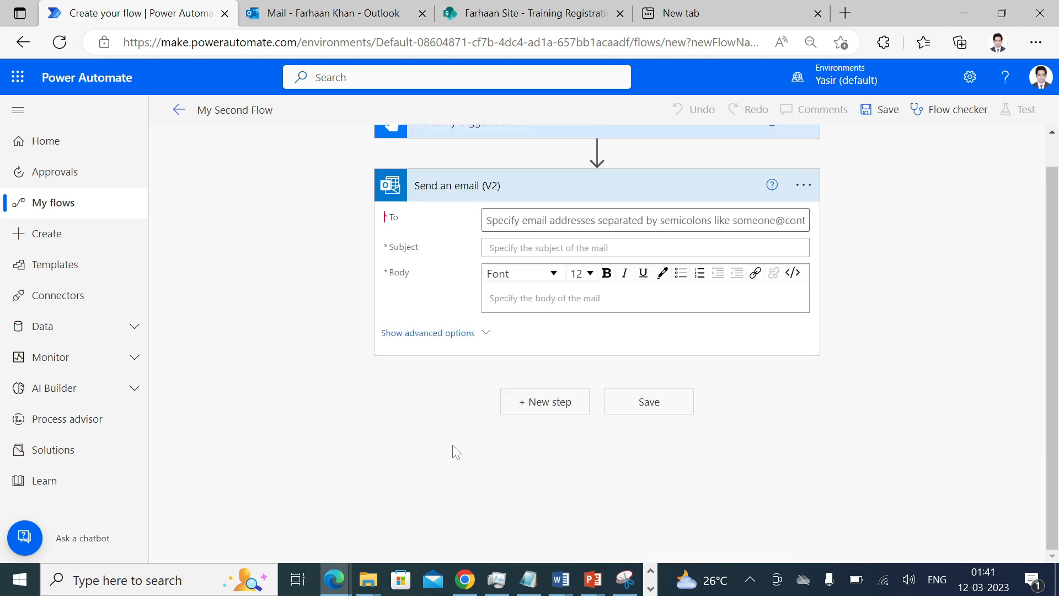
click(502, 221)
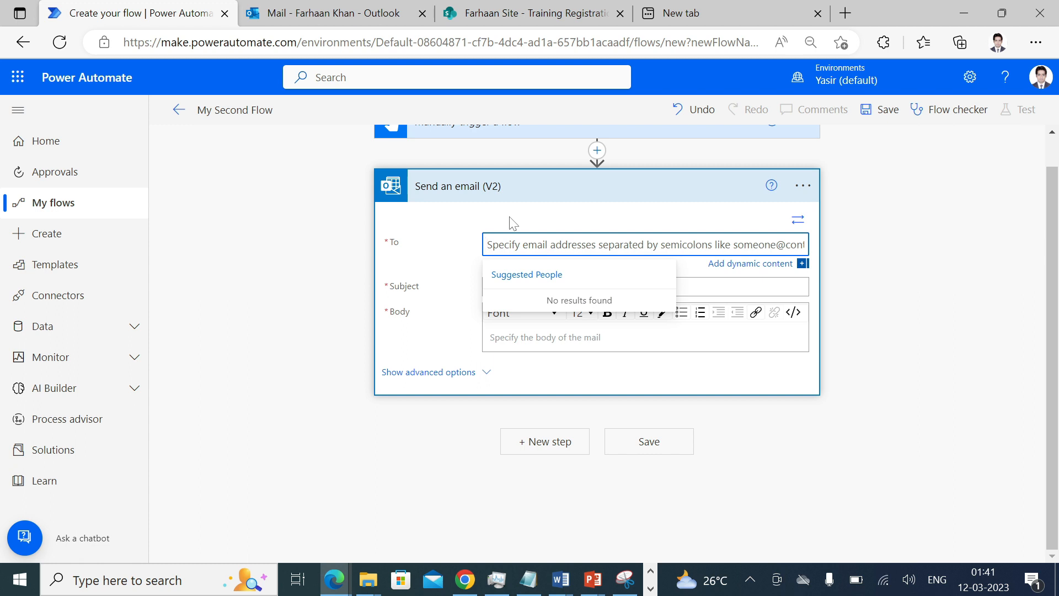
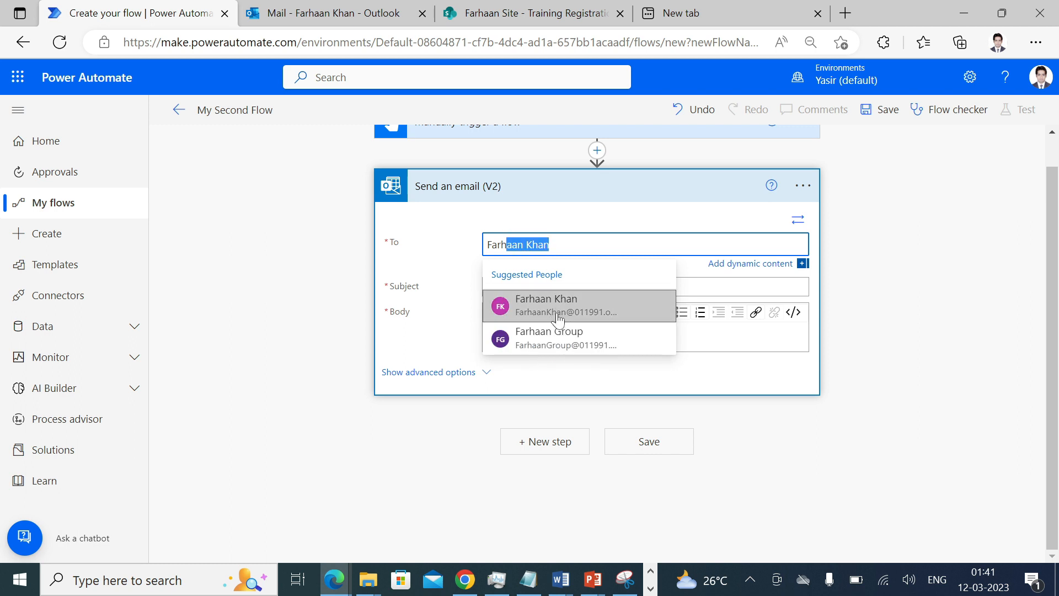
- Address the email to the suggested account owner with subject 'Testing Email'
click(555, 306)
key(Tab)
text(T)
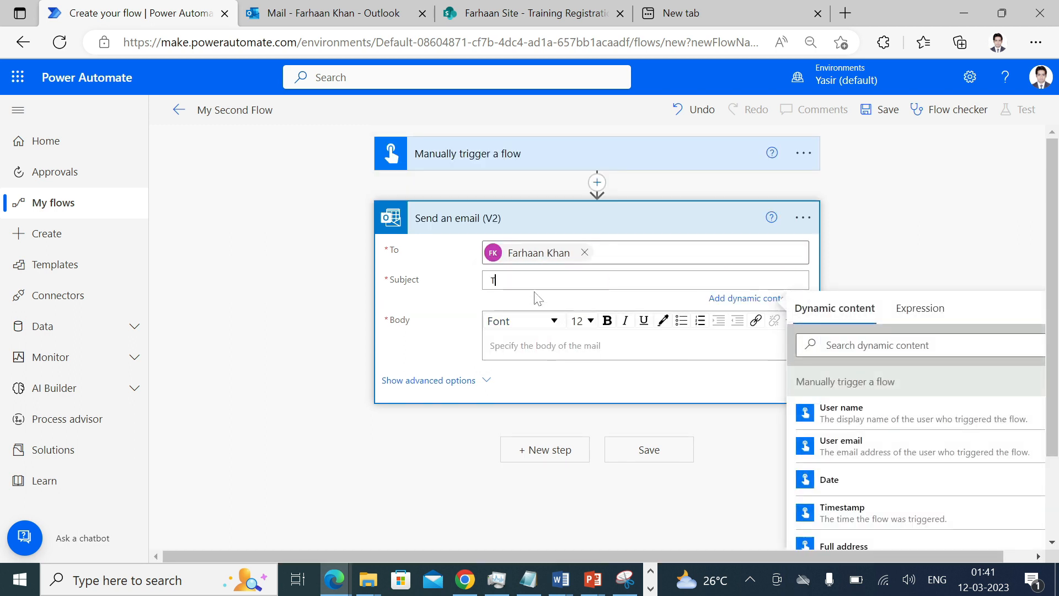
text(esting Email)
- Write the body 'Hi, This is a test email. Thanks' and save the flow
click(540, 345)
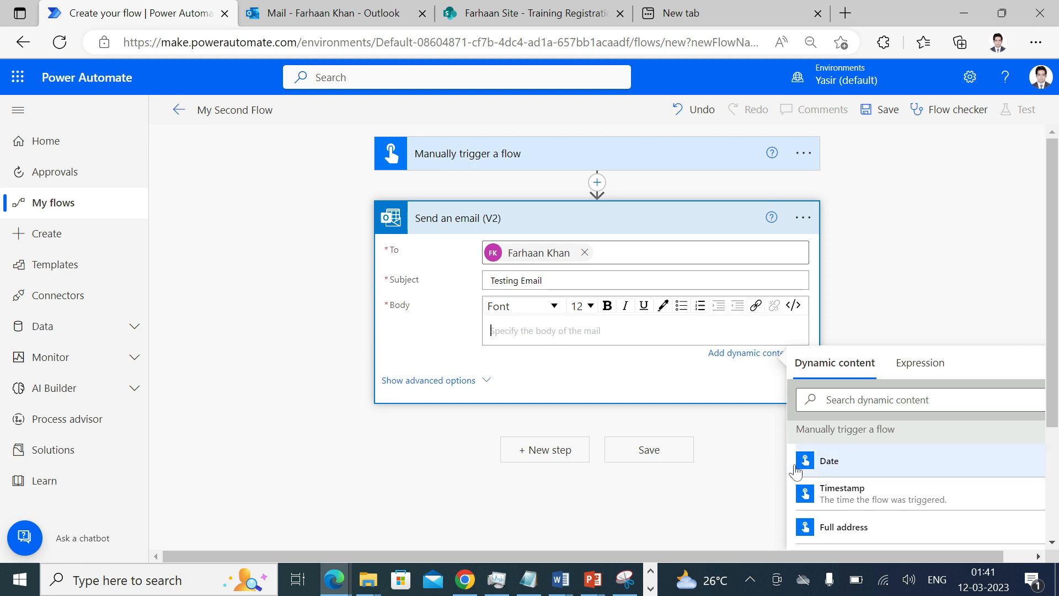
text(Hi This)
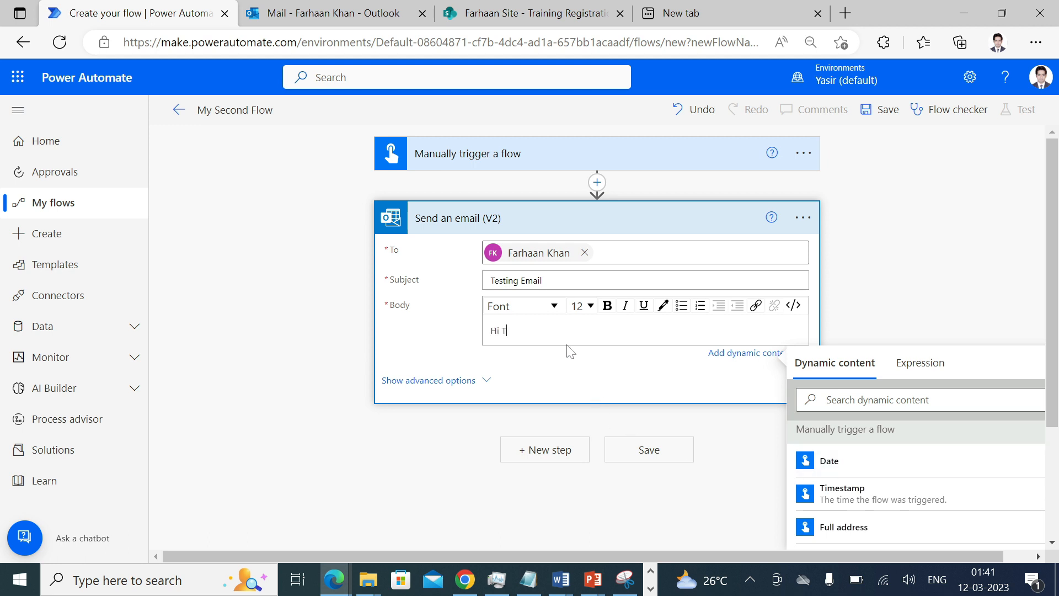
key(BackSpace)
key(BackSpace)
key(BackSpace)
key(BackSpace)
key(BackSpace)
key(BackSpace)
text(,)
key(Return)
text(This is)
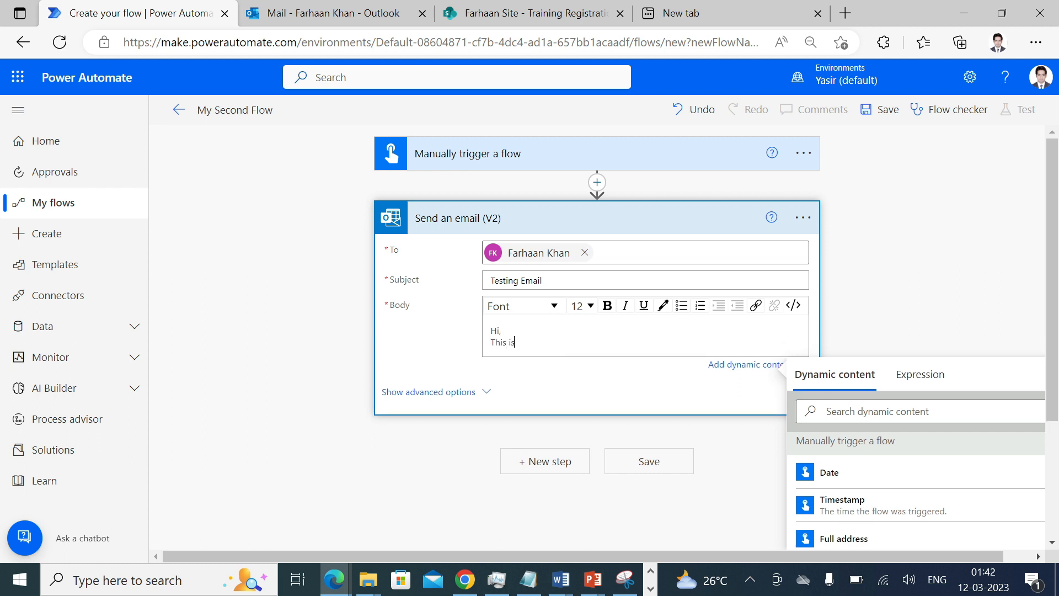
text( a test email.)
key(Return)
key(Return)
key(Return)
text(Thanks)
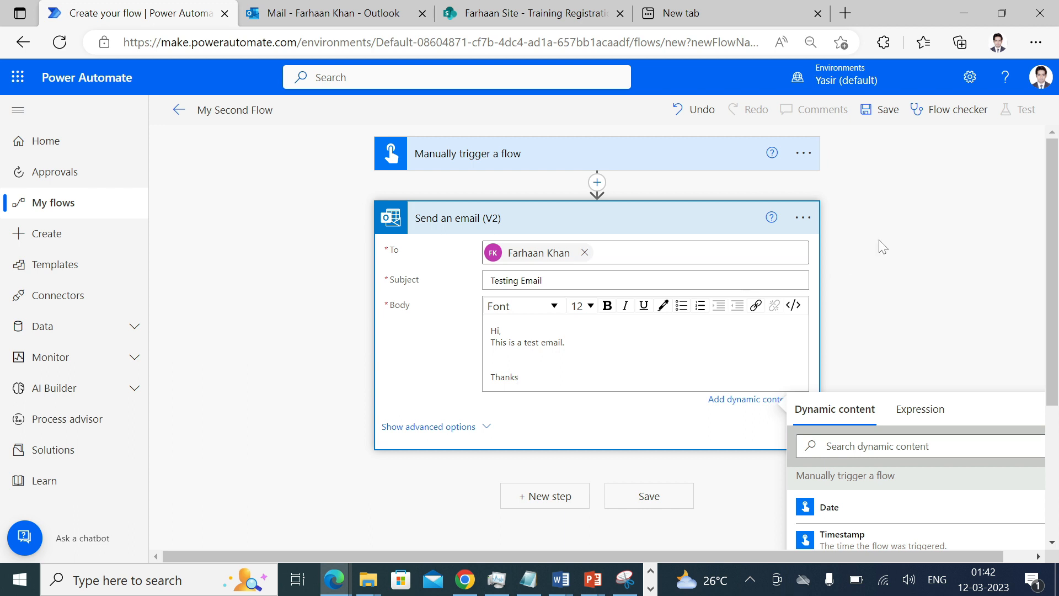
click(889, 113)
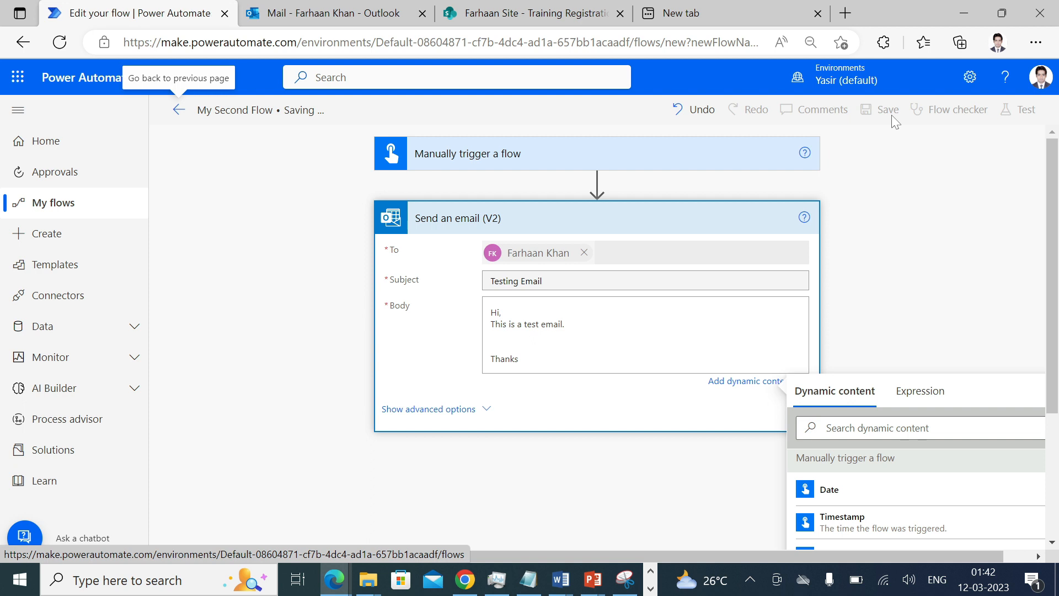
- Run a manual test of My Second Flow using the Office 365 Outlook connection
click(1026, 113)
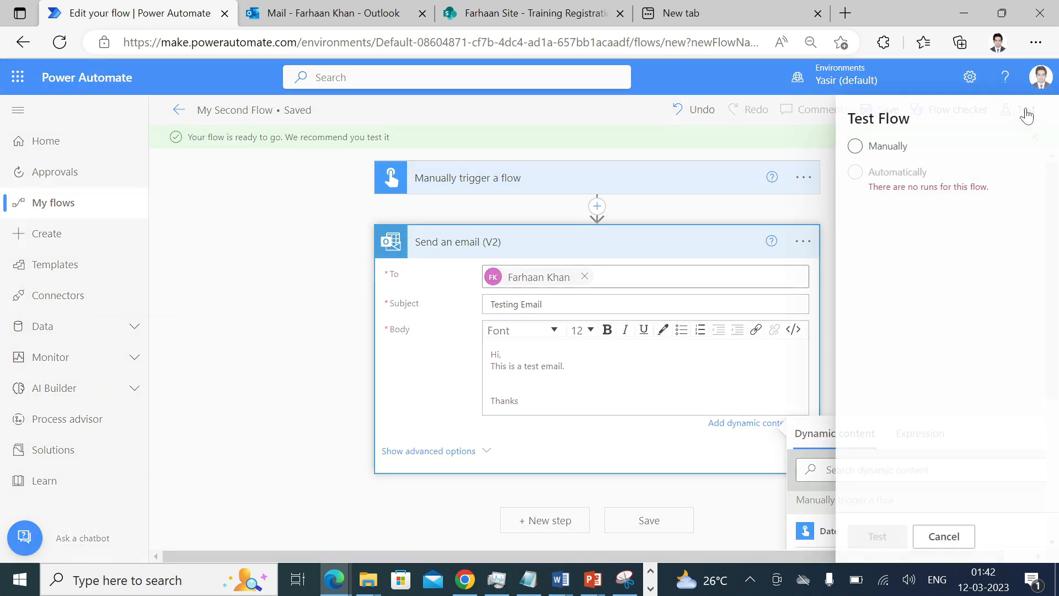
click(870, 157)
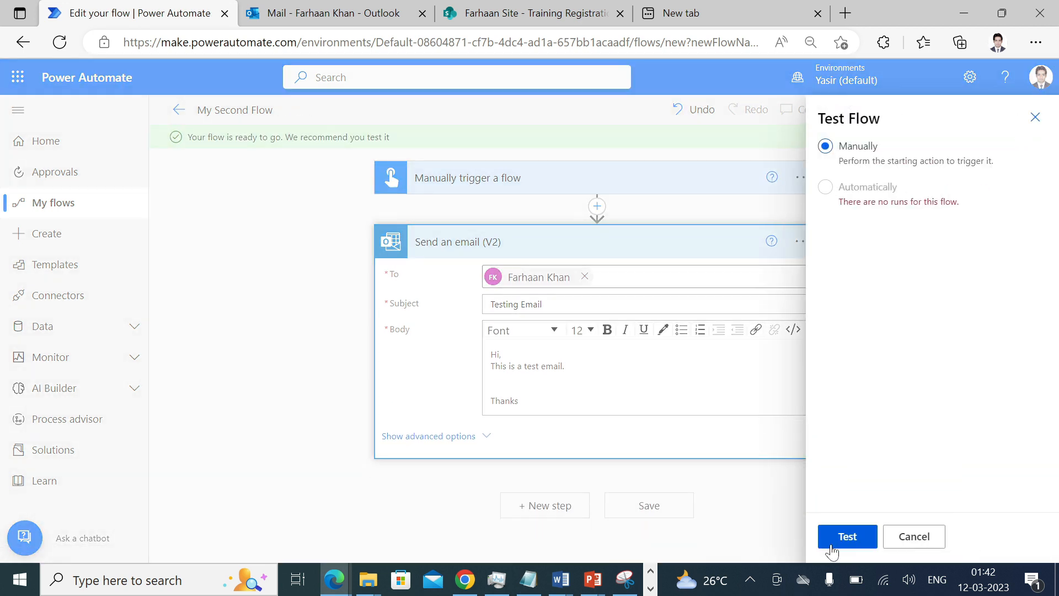
click(846, 539)
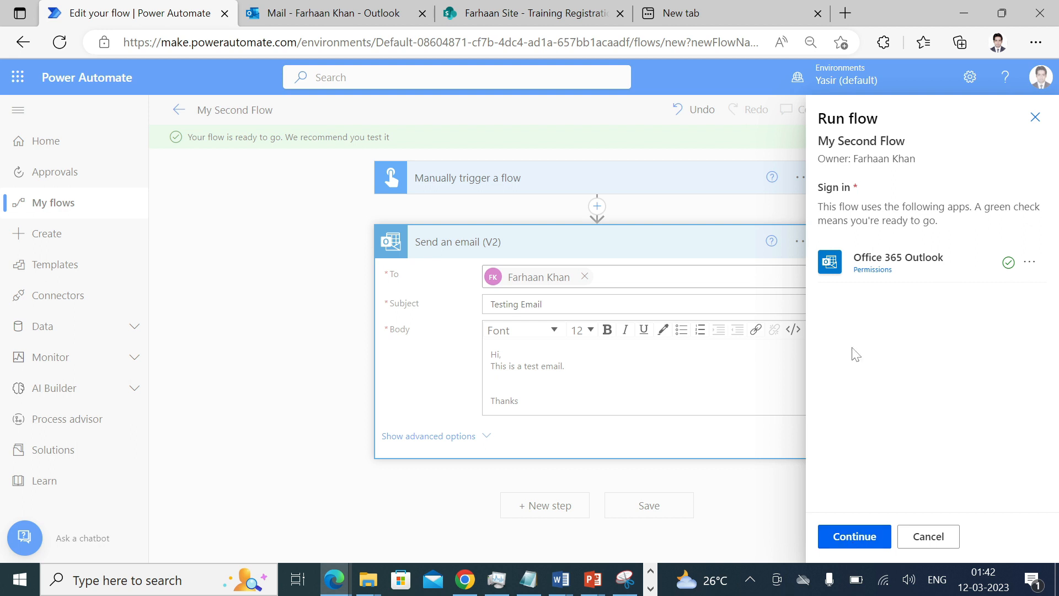
click(861, 537)
click(862, 537)
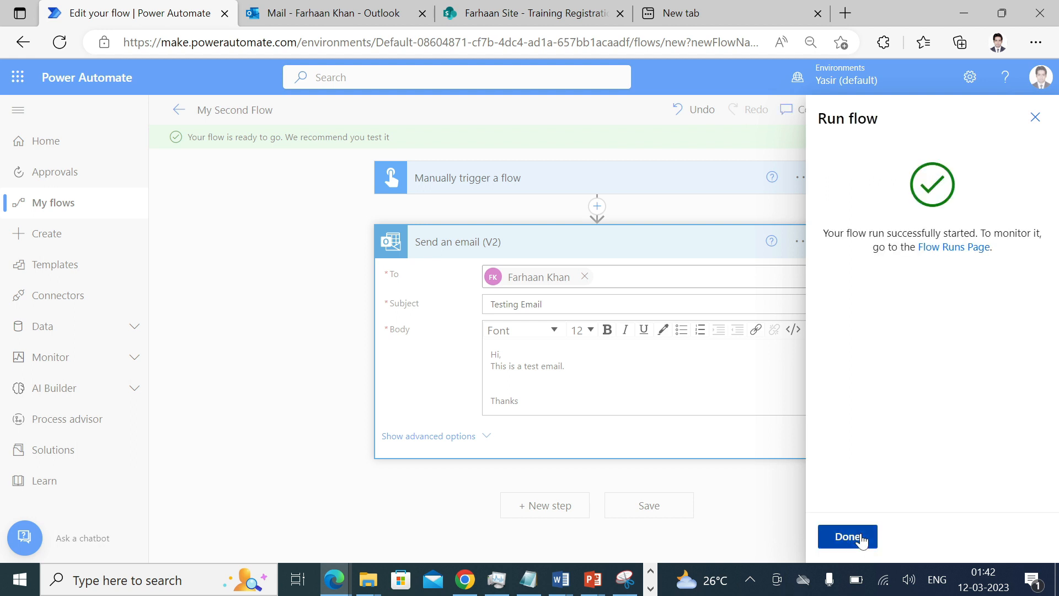
click(862, 537)
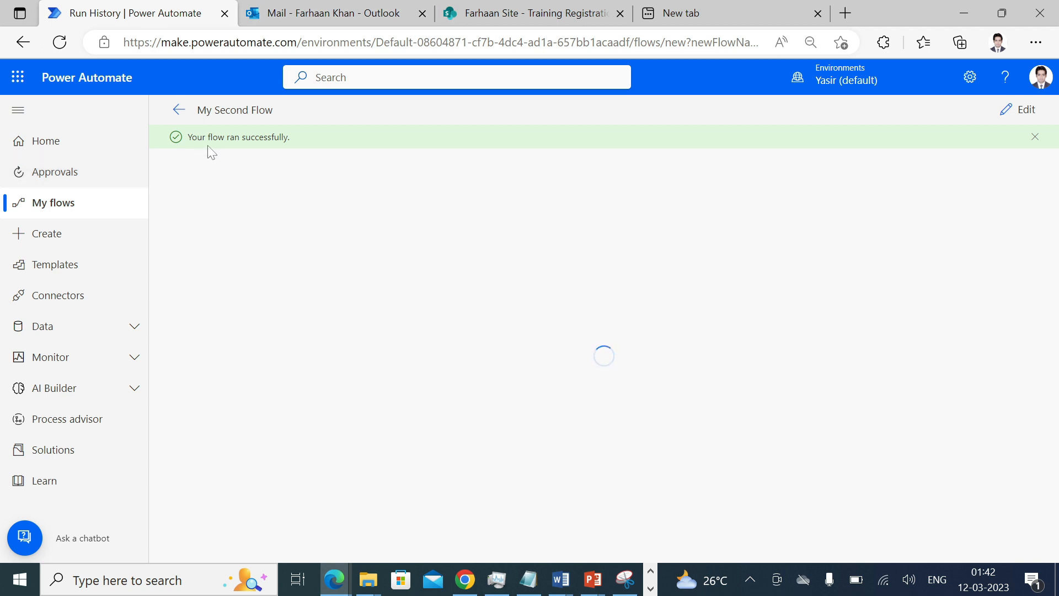
- Check the Testing Email message in Outlook, then return to the My flows list
click(312, 7)
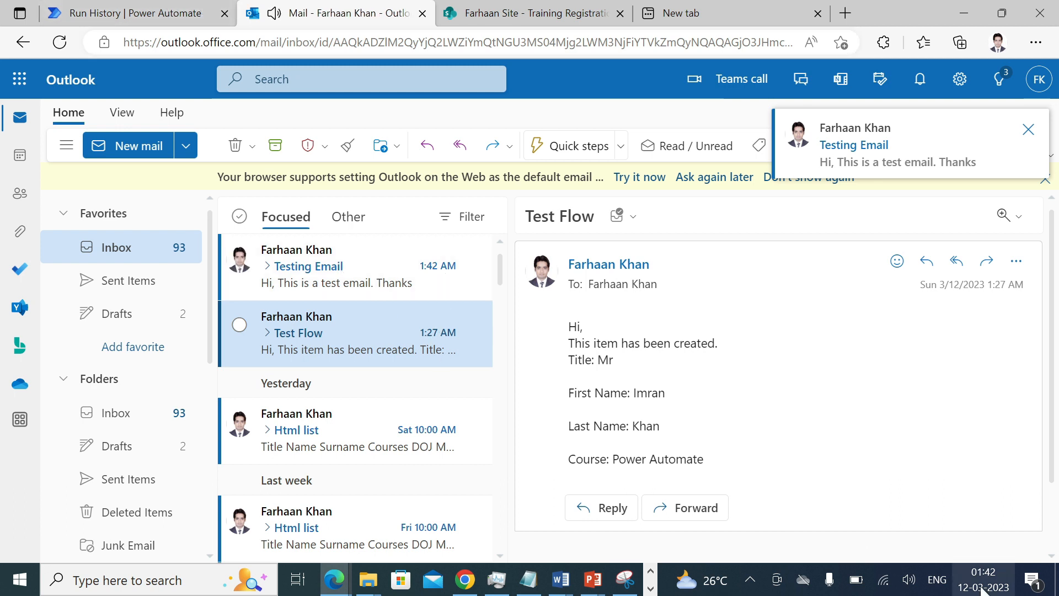
click(163, 12)
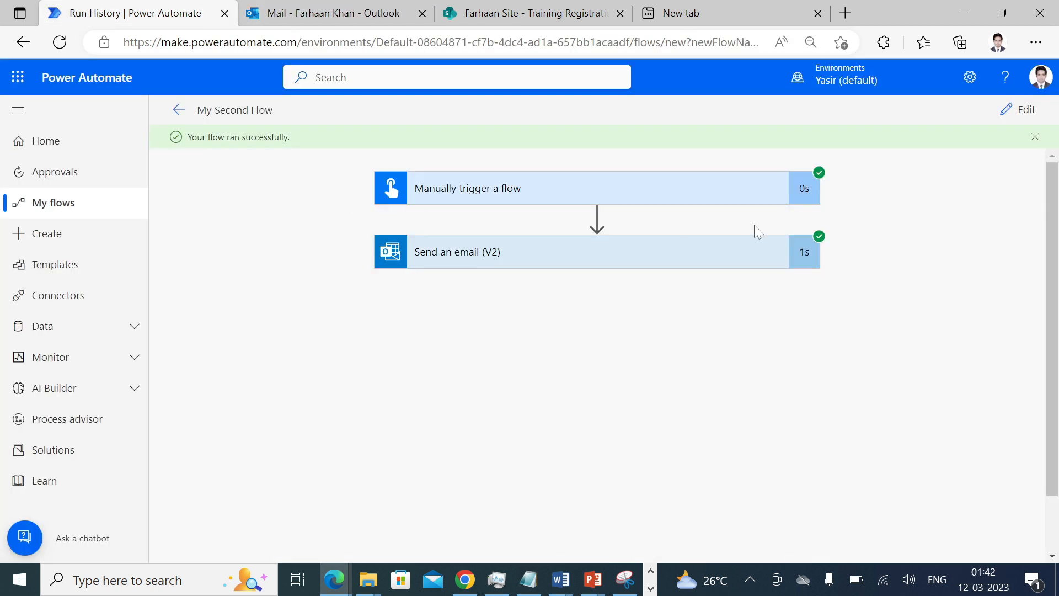
click(303, 6)
click(329, 268)
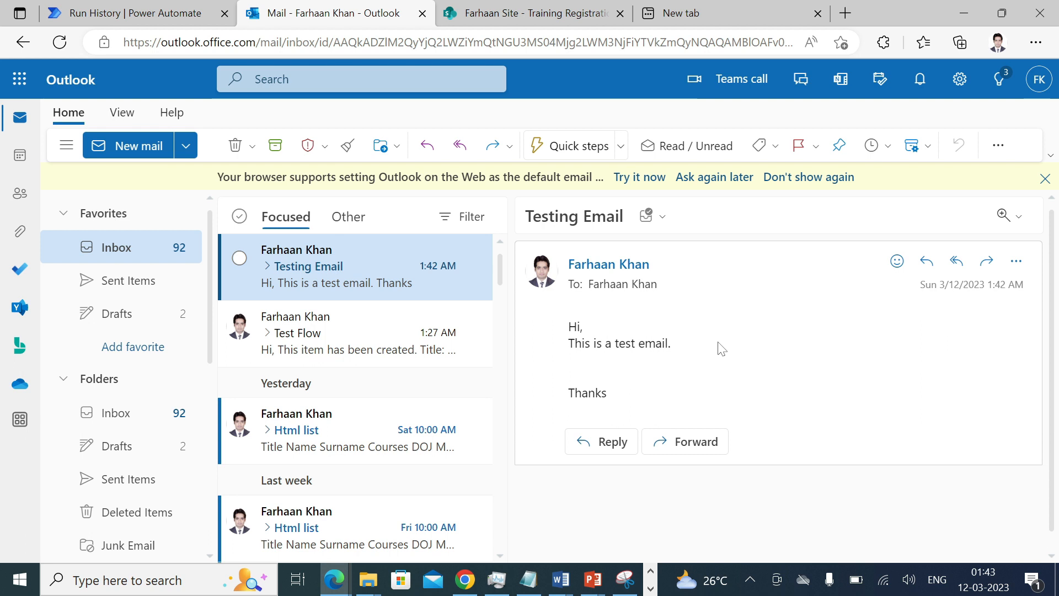
click(116, 8)
click(82, 205)
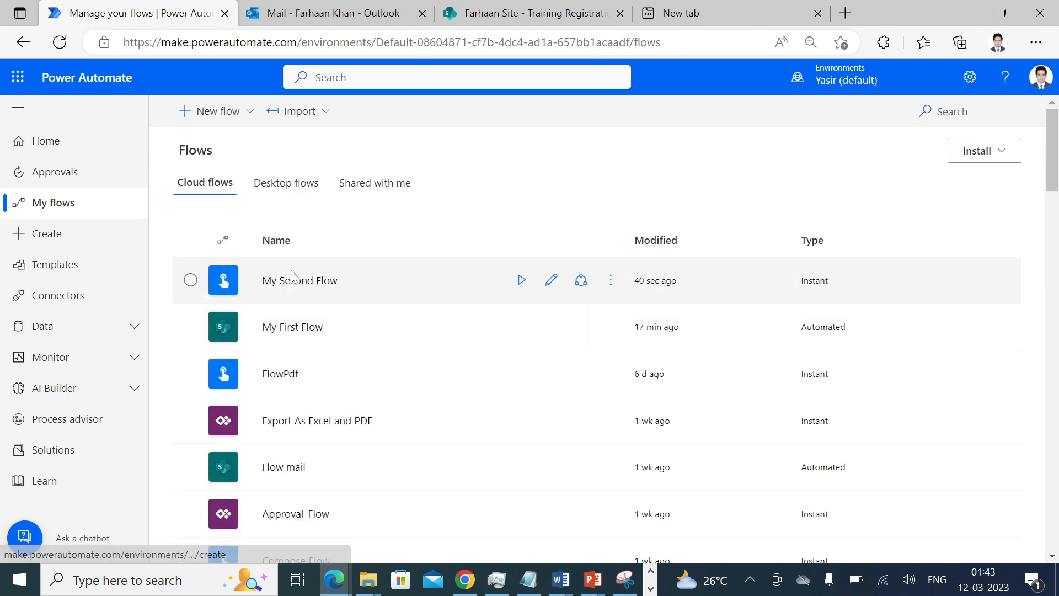
- Start a new Scheduled cloud flow, leaving the repeat interval at 1 Minute
click(83, 234)
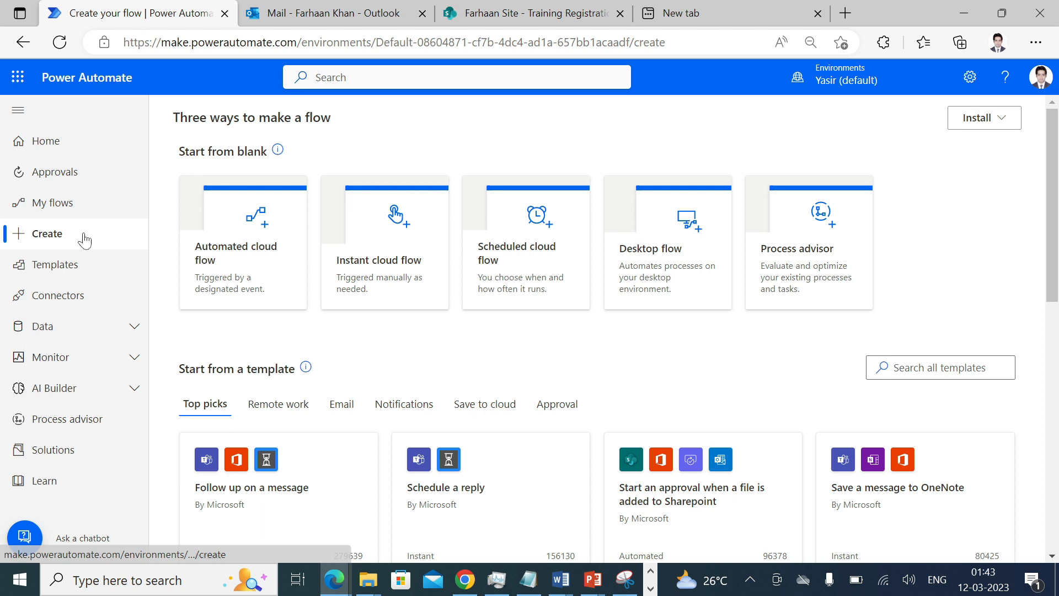
click(520, 270)
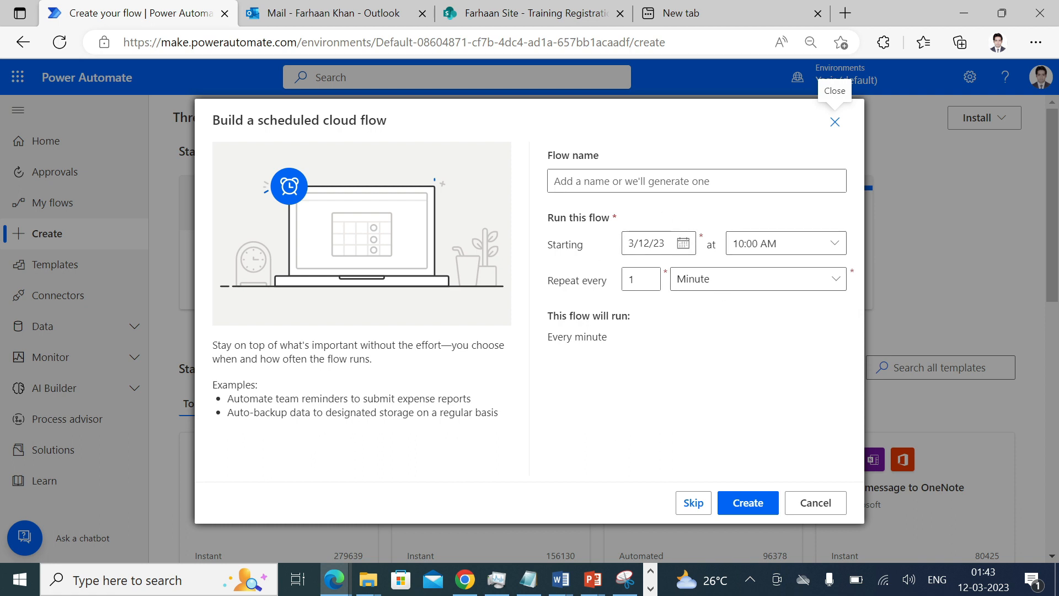
click(694, 293)
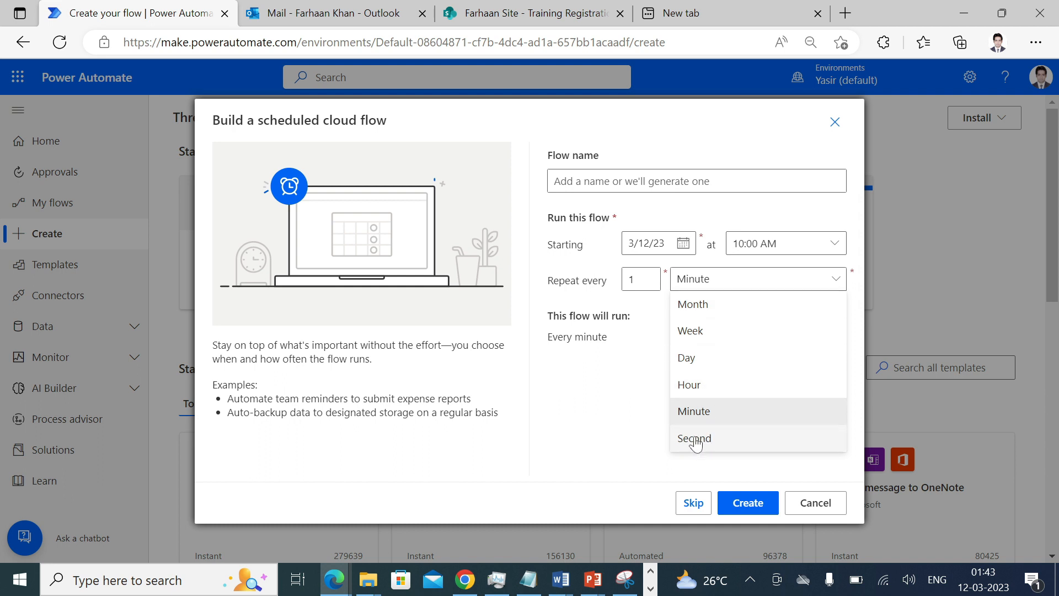
click(613, 380)
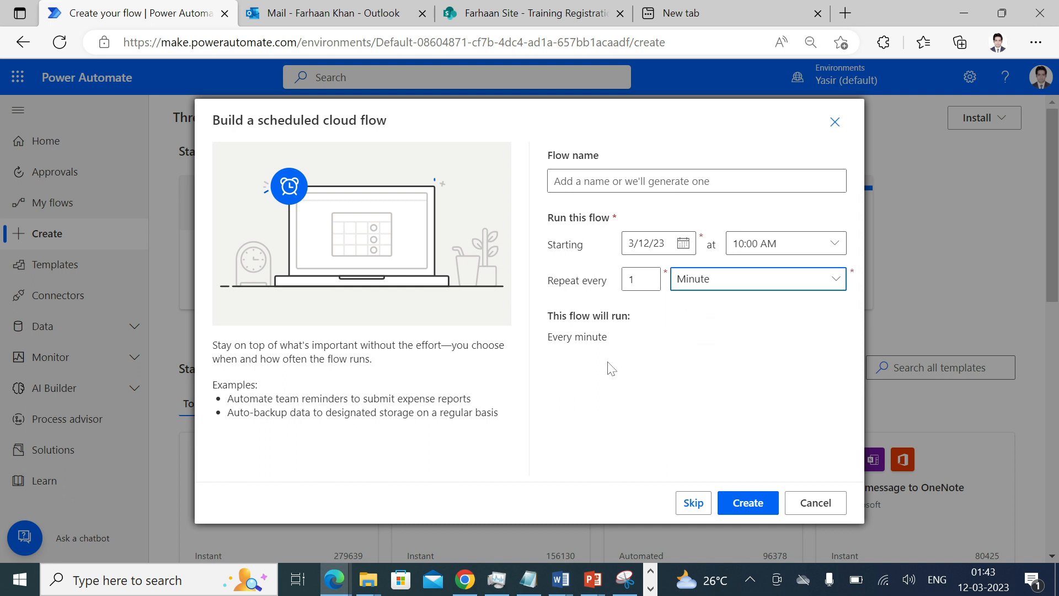